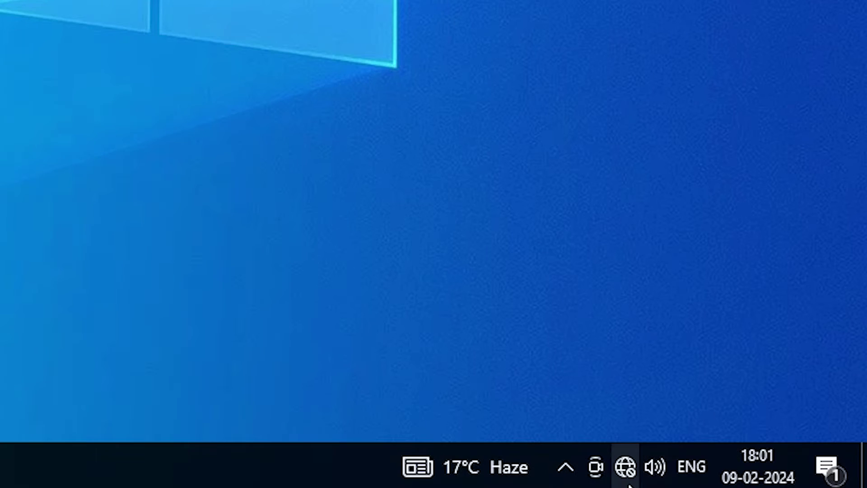
Step: Check the network status in the Network & Internet settings and close the Settings window
click(625, 472)
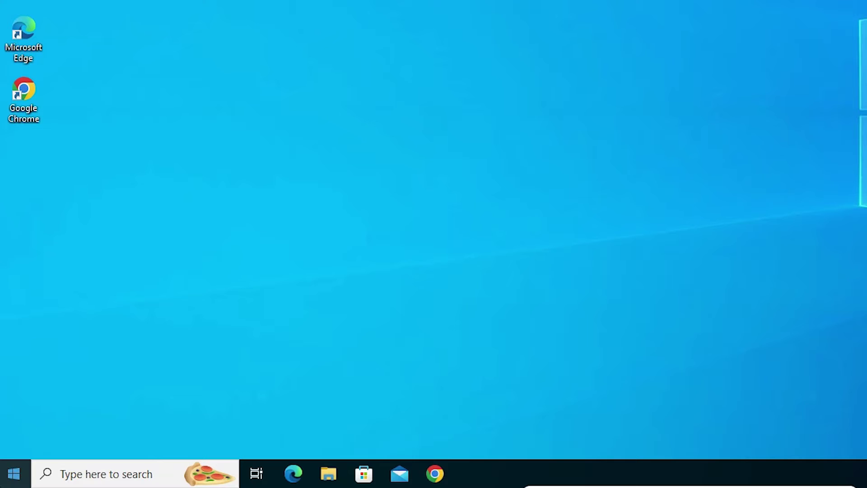
key(super)
text(se)
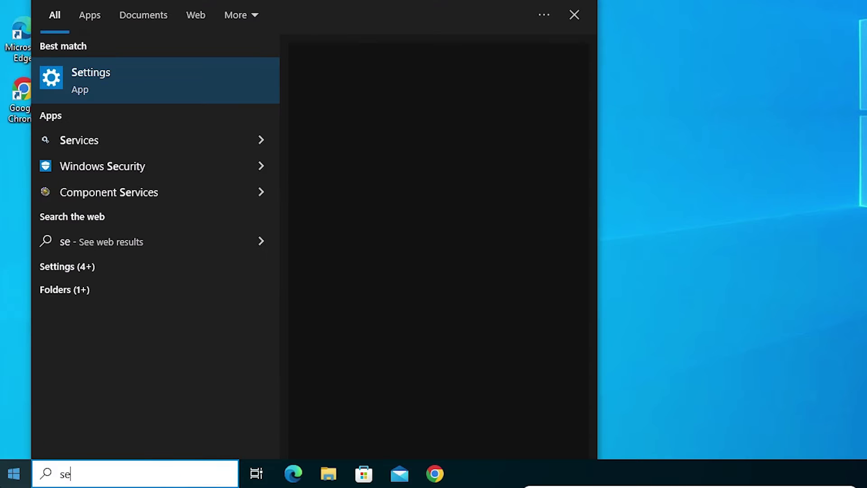
click(175, 72)
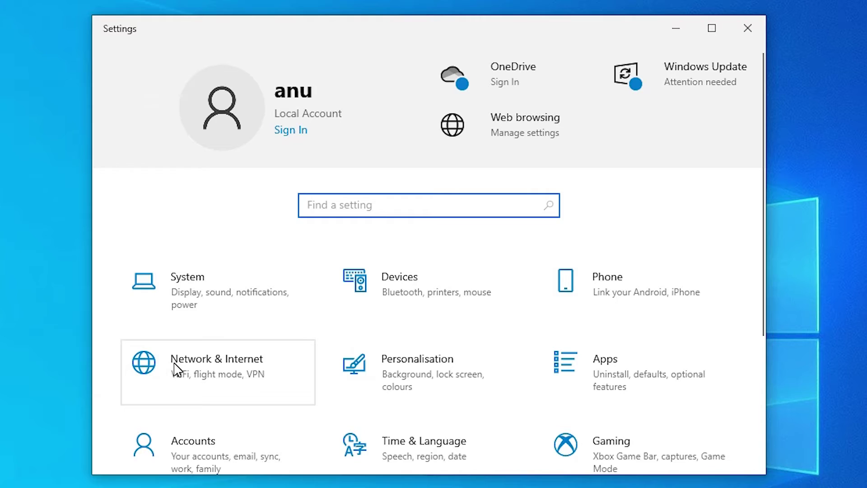
click(175, 370)
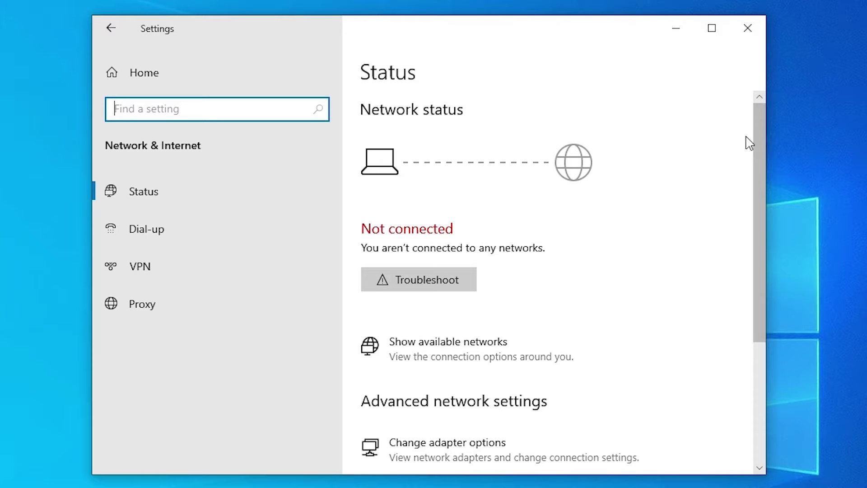
click(748, 28)
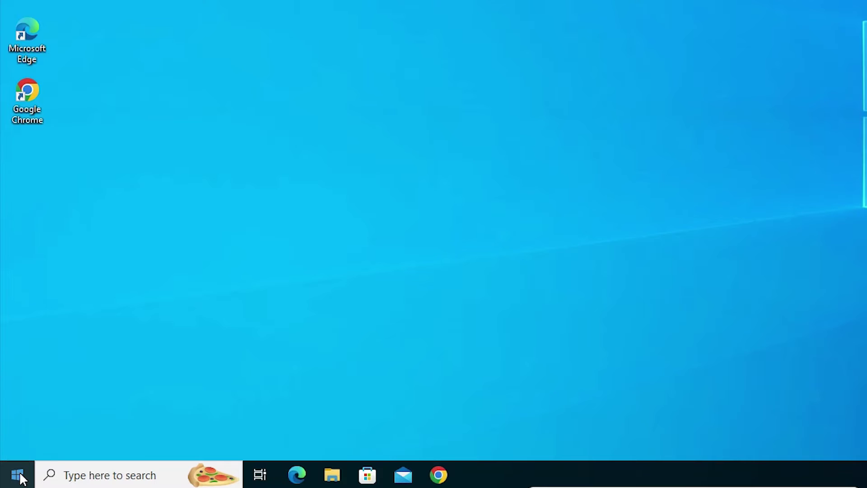
Step: Run Command Prompt as administrator, allow it to make changes, and move its window toward the middle of the desktop
click(18, 475)
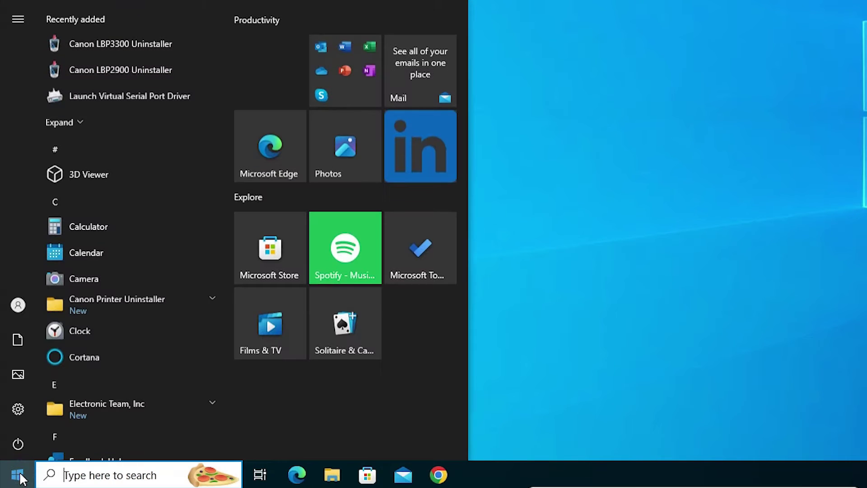
text(cmd)
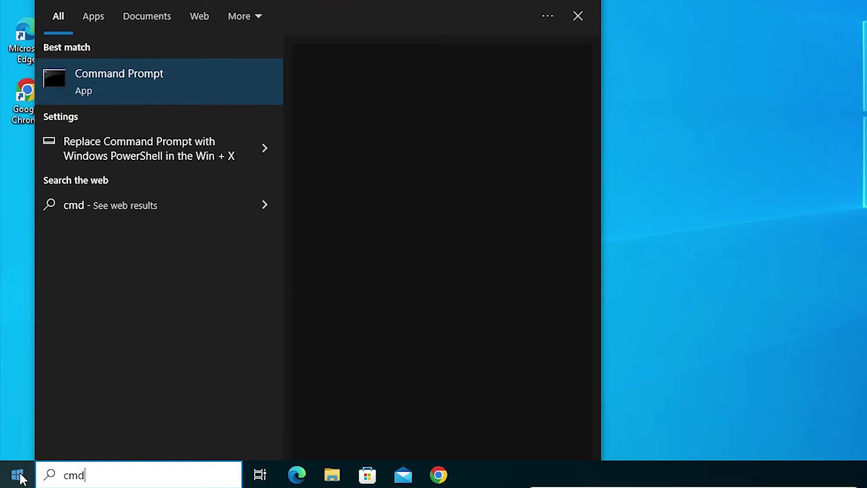
right_click(152, 88)
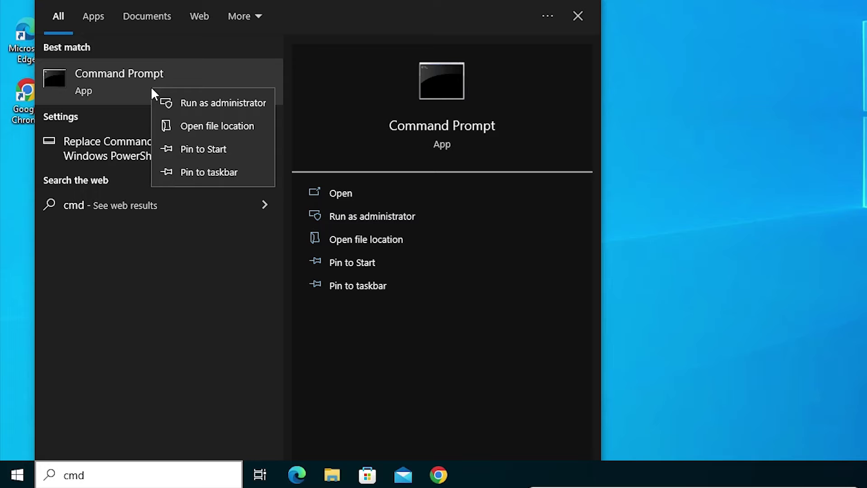
click(223, 103)
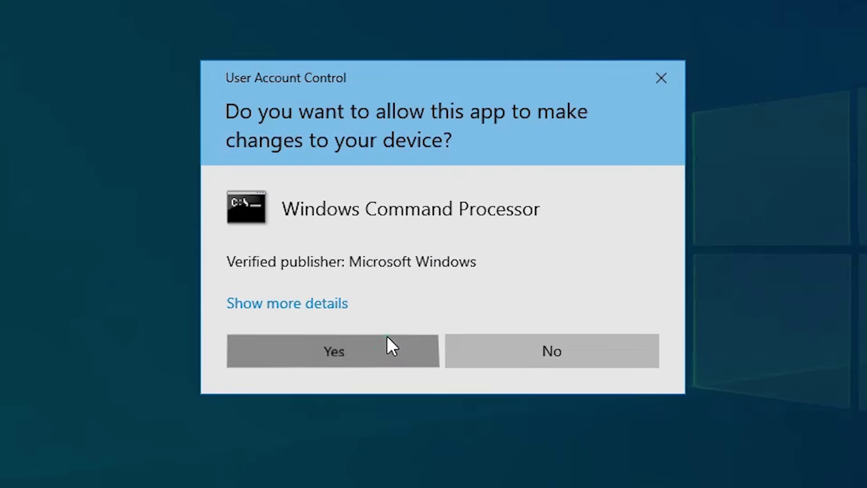
click(388, 339)
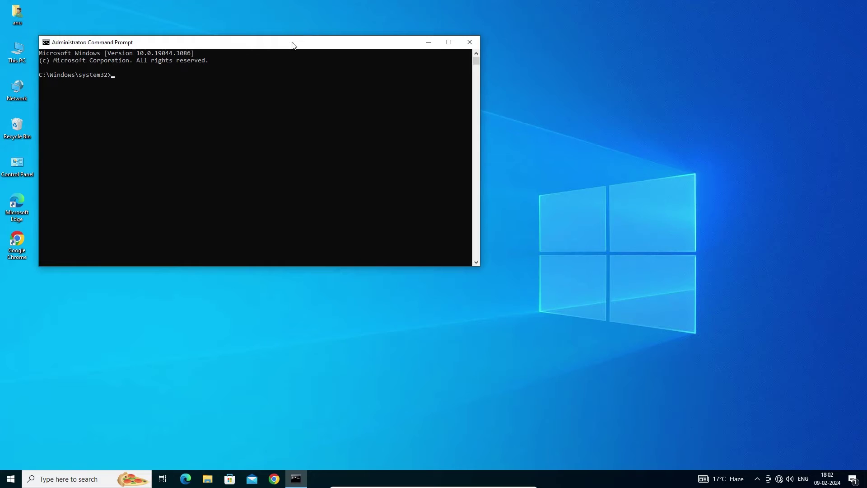
drag(290, 42, 459, 130)
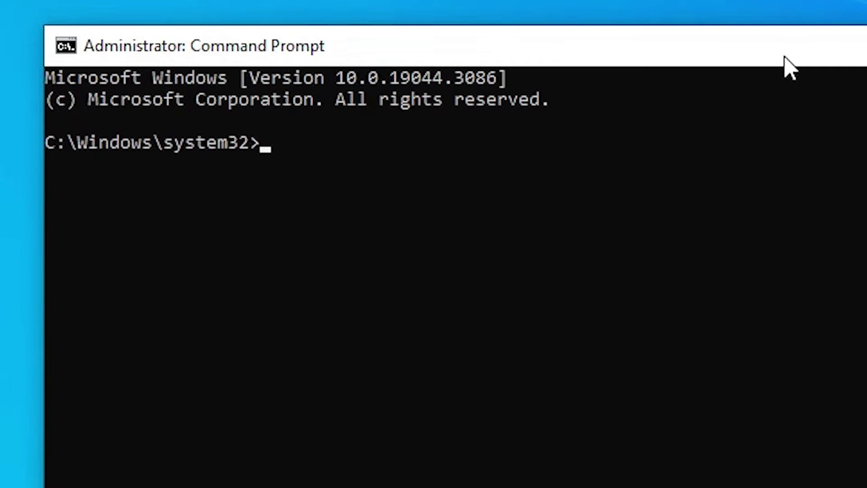
Step: Test the loopback connection with ping 127.1.1.1 and close Command Prompt
text(ping)
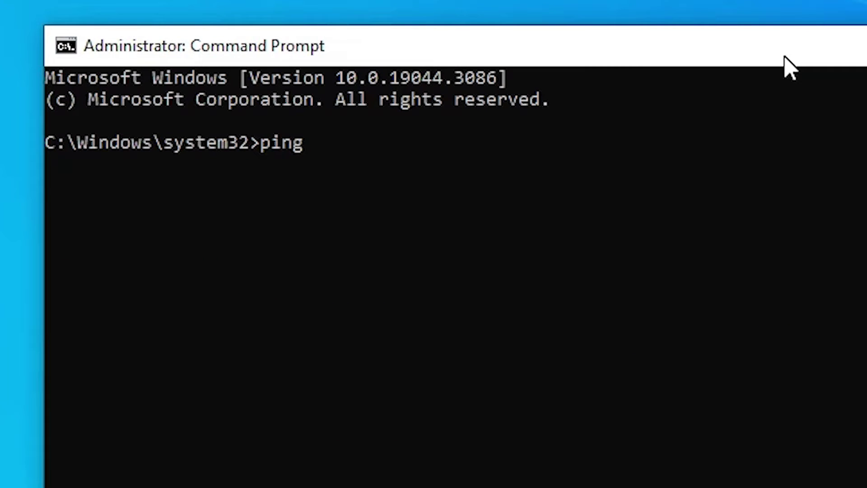
text( 127.1.)
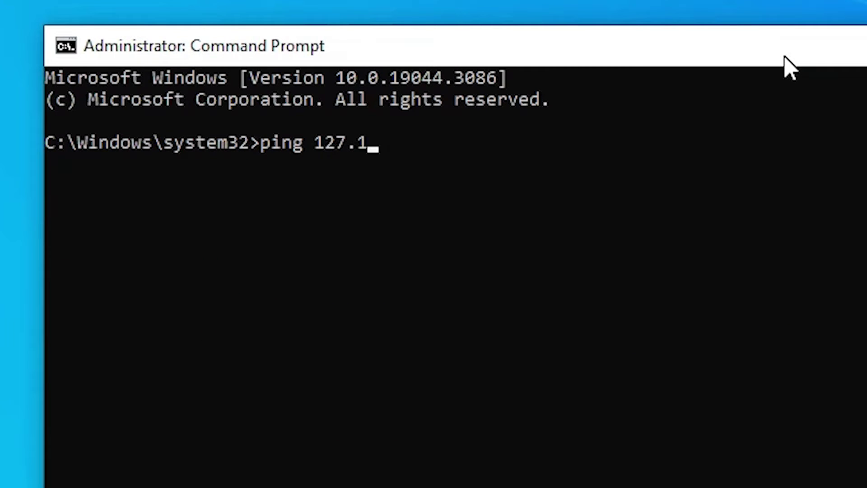
text(1.1)
key(Return)
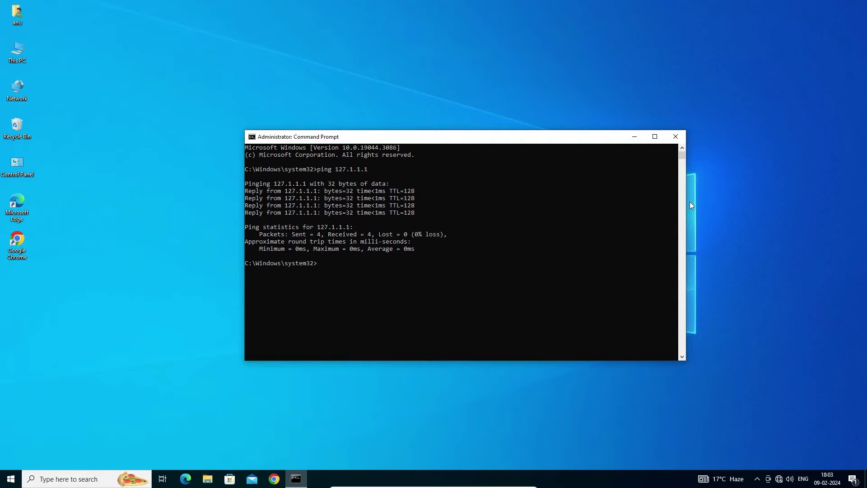
click(679, 140)
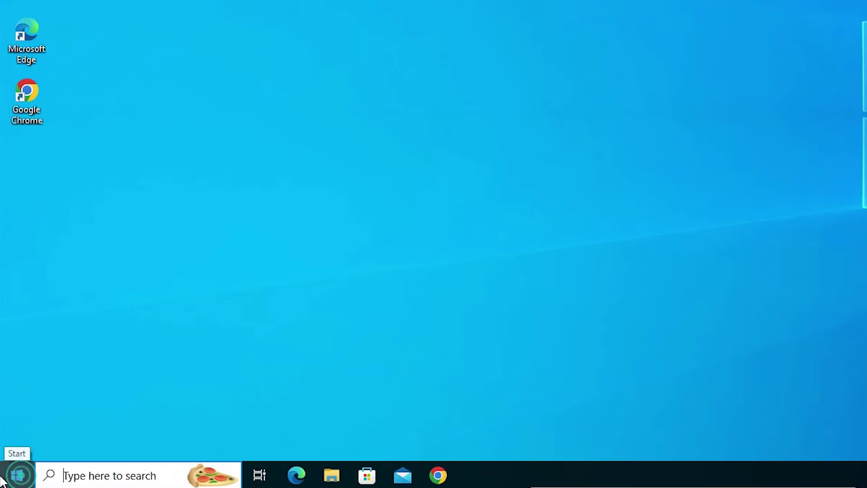
Step: Open Internet Options from Control Panel and move the Internet Properties dialog toward the middle of the desktop
click(10, 478)
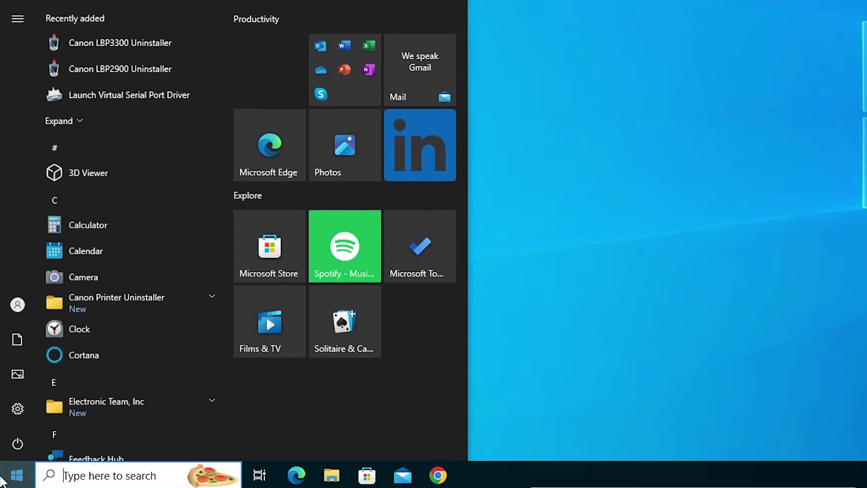
text(co)
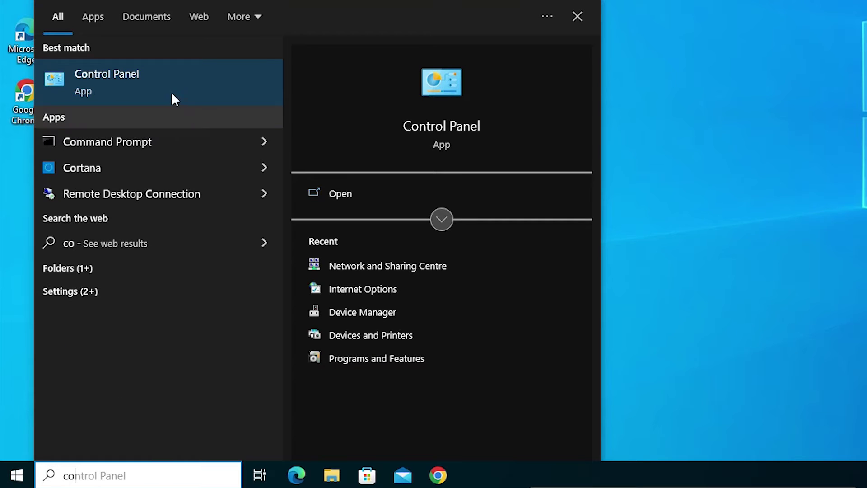
click(172, 92)
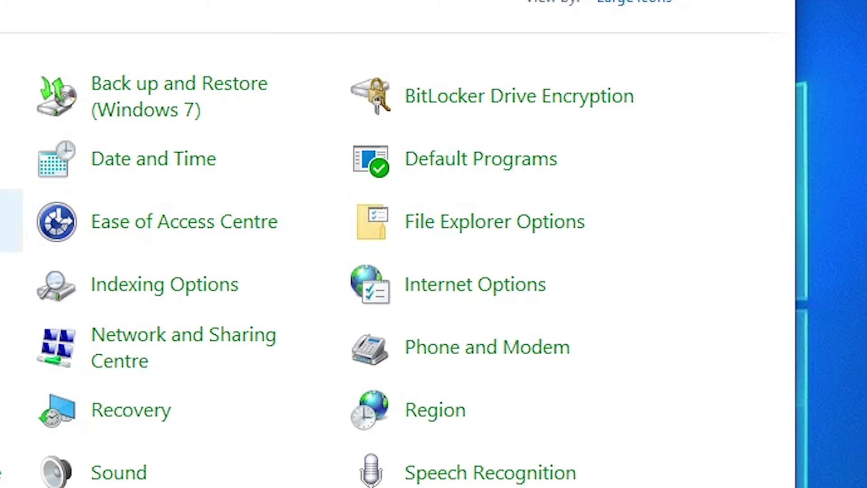
click(484, 301)
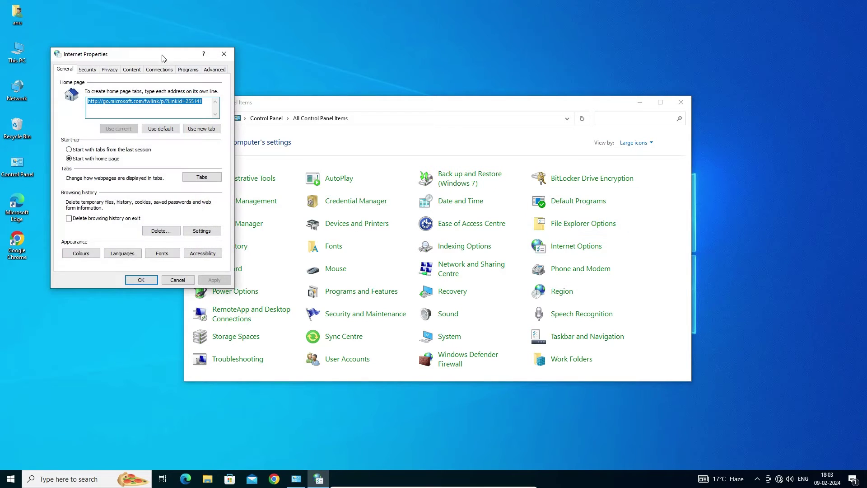
drag(163, 58, 418, 146)
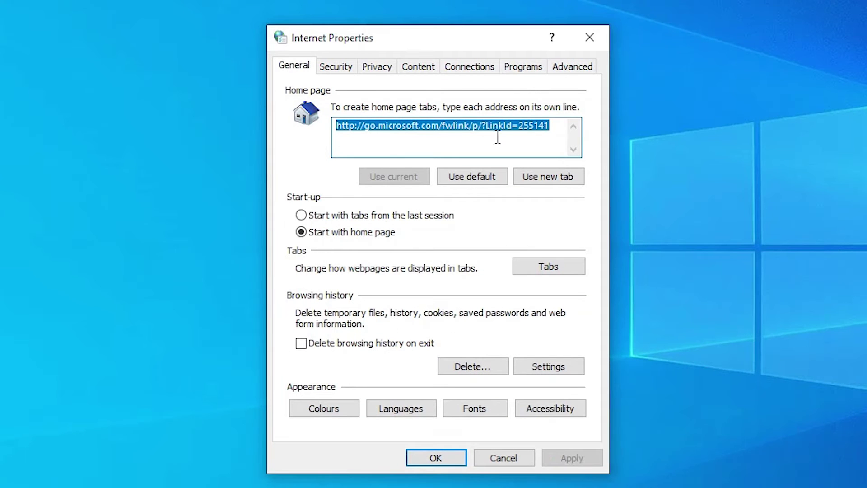
Step: Restore the advanced internet settings and reset all Internet Explorer settings without deleting personal settings
click(565, 69)
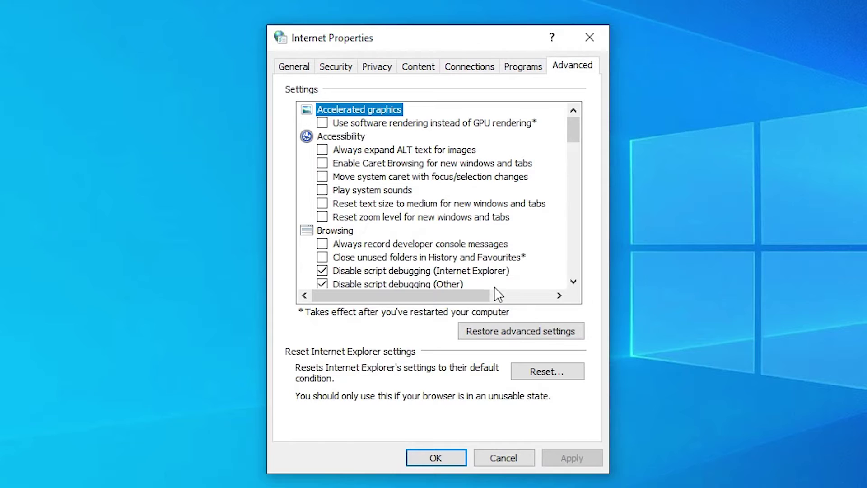
click(509, 340)
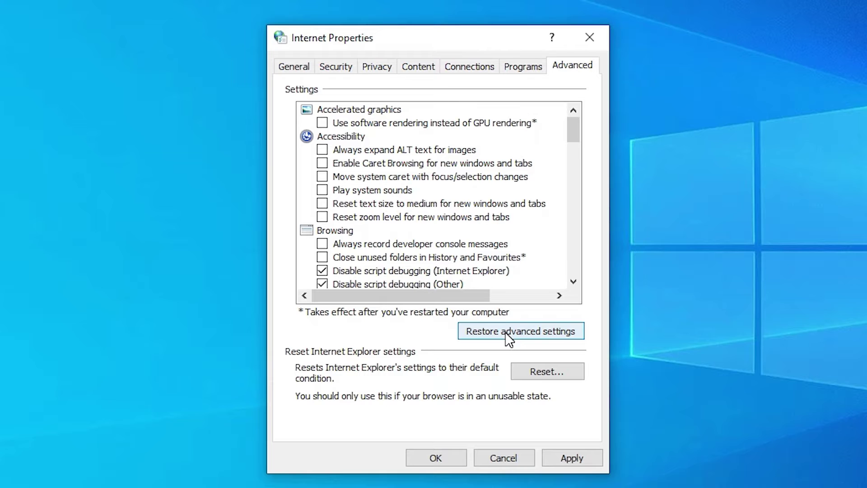
click(570, 370)
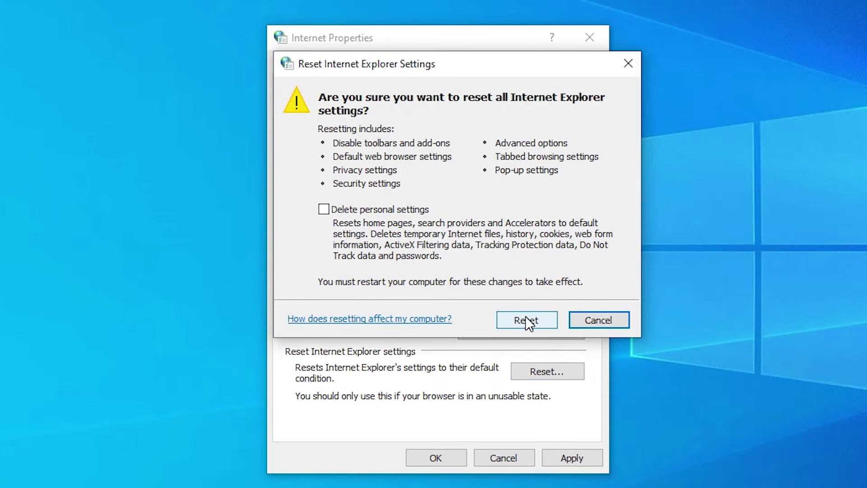
click(526, 320)
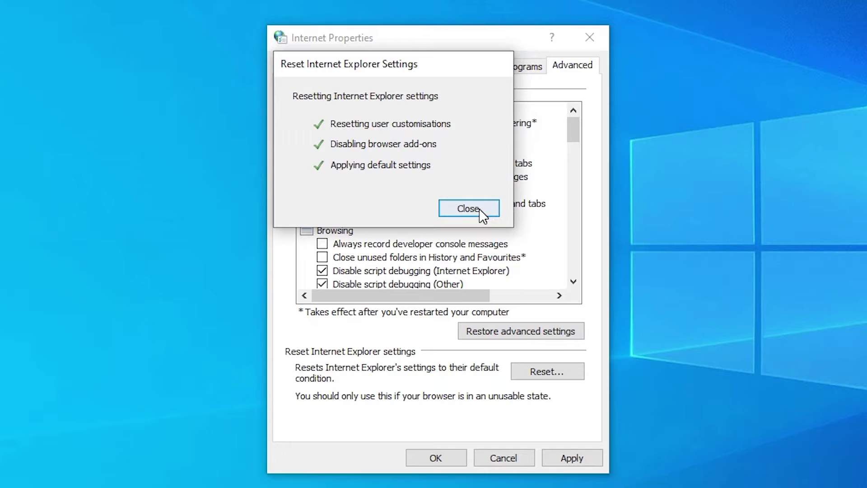
click(470, 209)
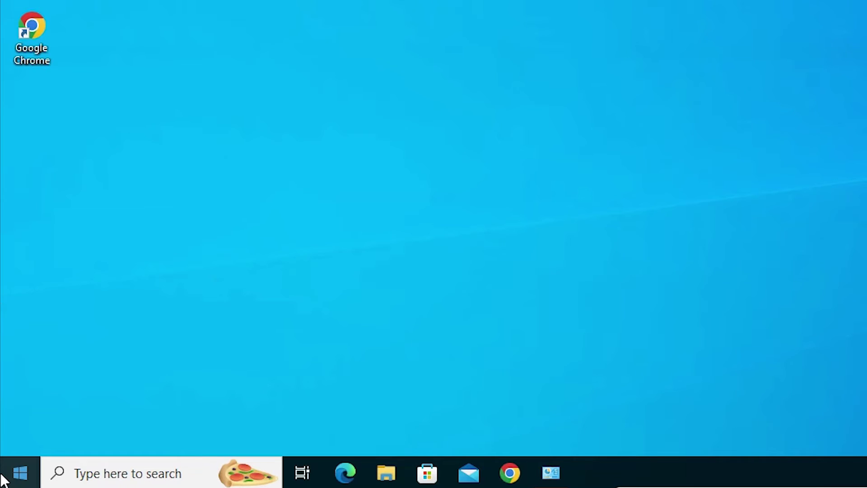
click(5, 478)
click(19, 436)
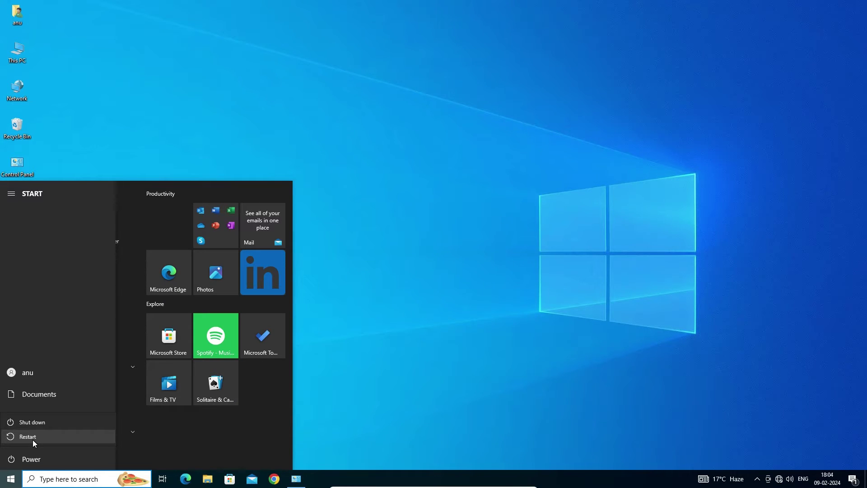
click(473, 415)
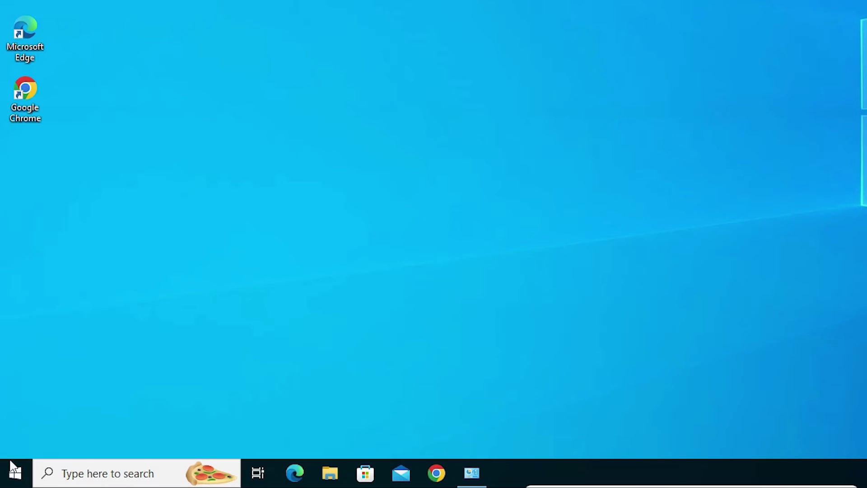
Step: Search Windows for the Services console and open it
click(10, 481)
text(ser)
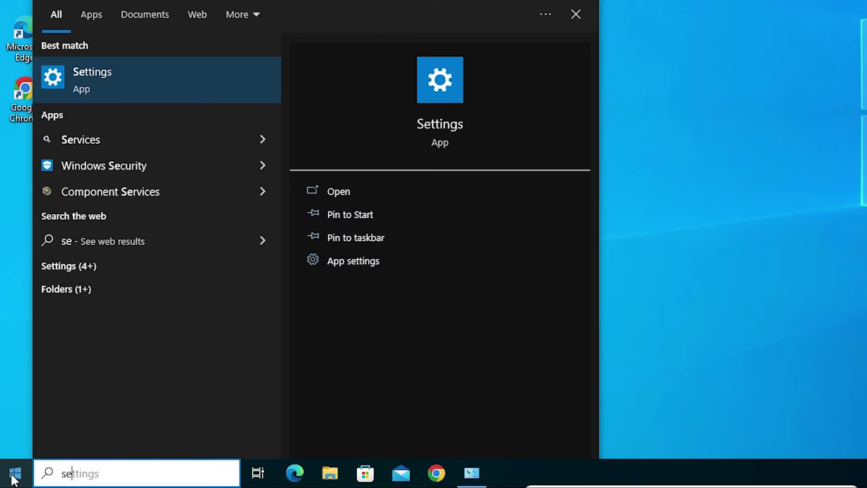
click(132, 93)
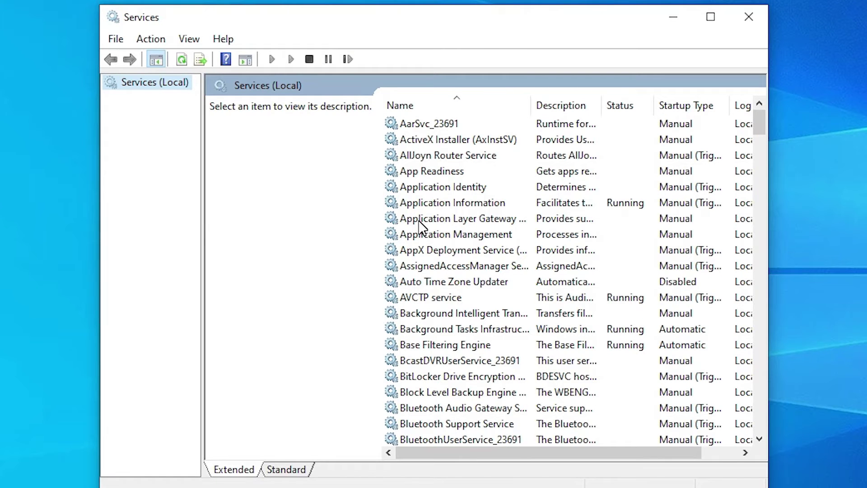
Step: Find the WLAN AutoConfig service in the services list and open its properties
click(418, 220)
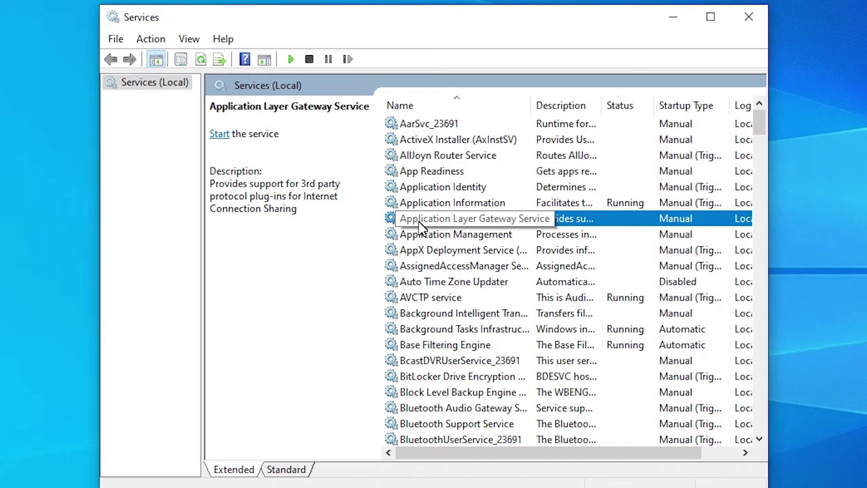
text(wlan)
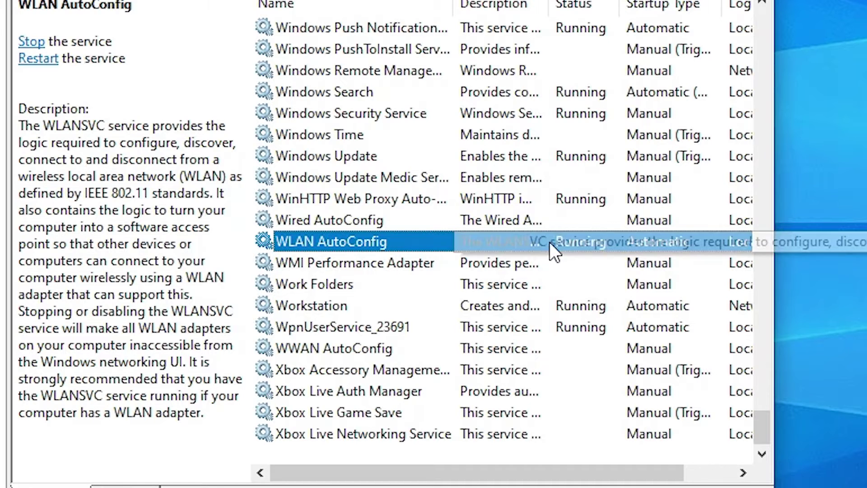
right_click(362, 241)
click(429, 452)
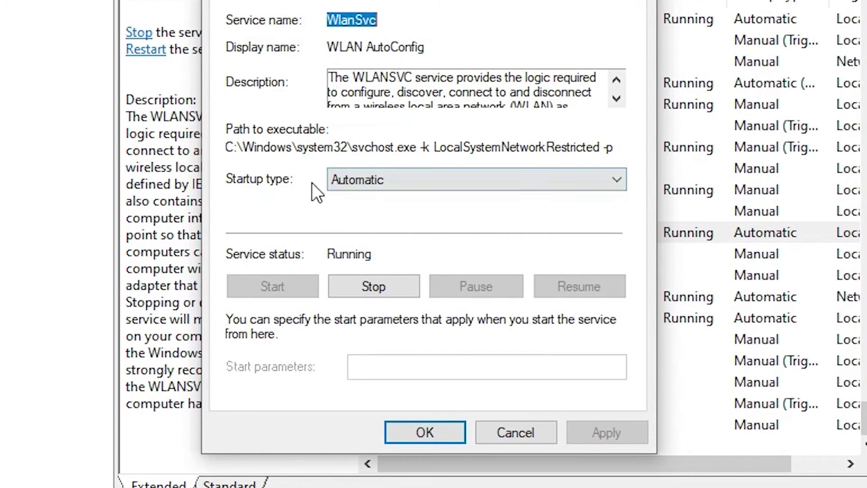
Step: Set the WLAN AutoConfig startup type to Automatic, apply the change and close the properties
click(385, 180)
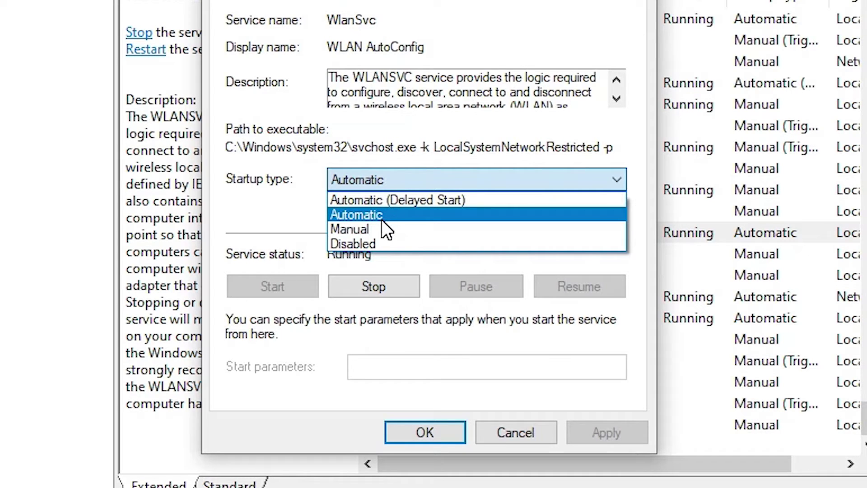
click(381, 219)
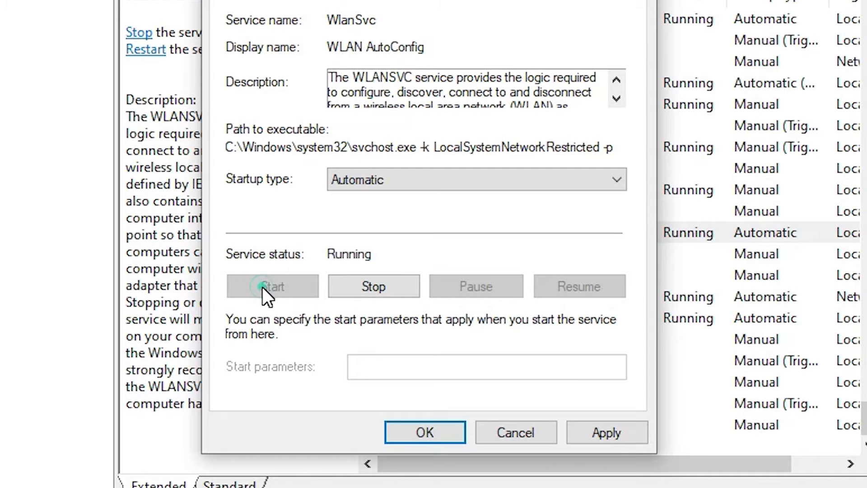
click(611, 429)
click(387, 432)
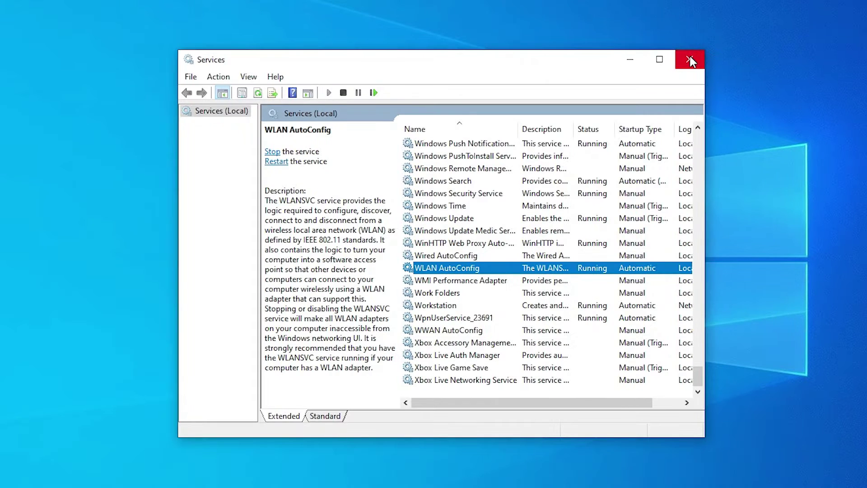
Step: Close the Services console, restart the computer and check the available network connections
click(690, 57)
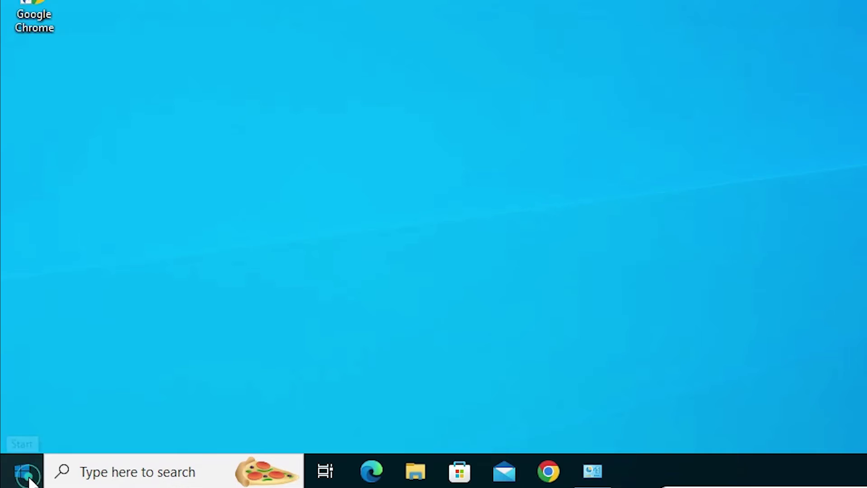
click(27, 475)
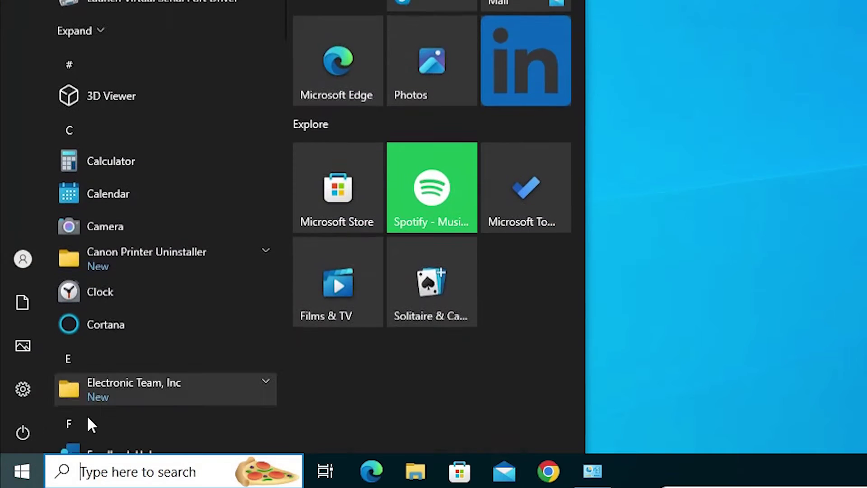
click(24, 431)
click(38, 387)
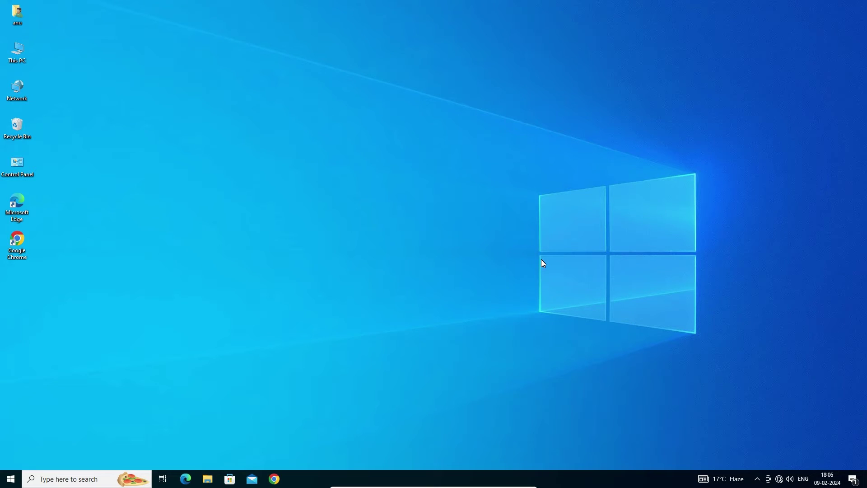
click(778, 480)
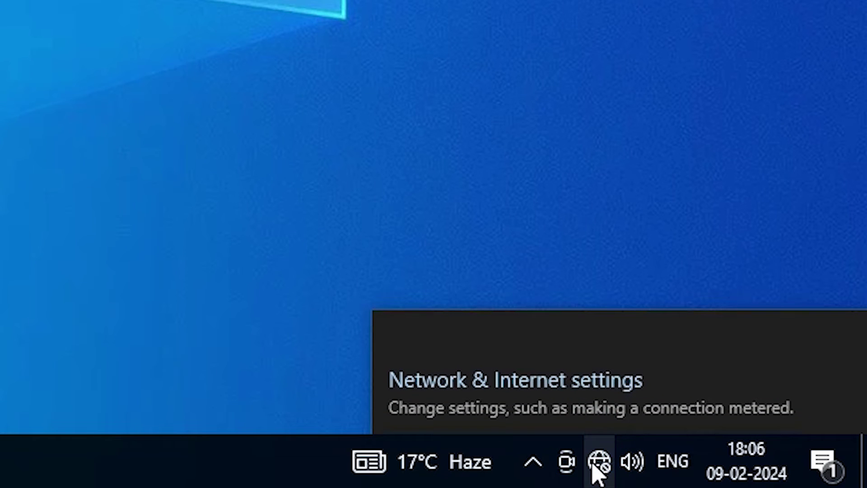
click(596, 463)
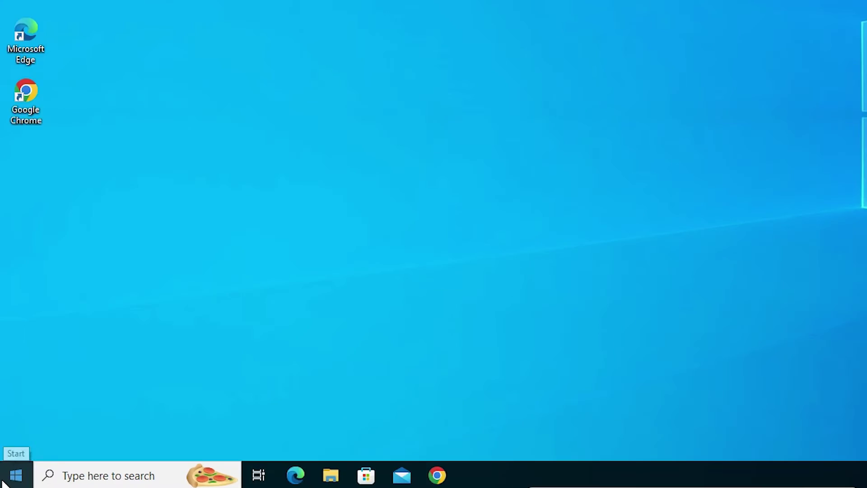
Step: Open the Network & Internet settings and bring up the adapter options for the network connections
click(1, 484)
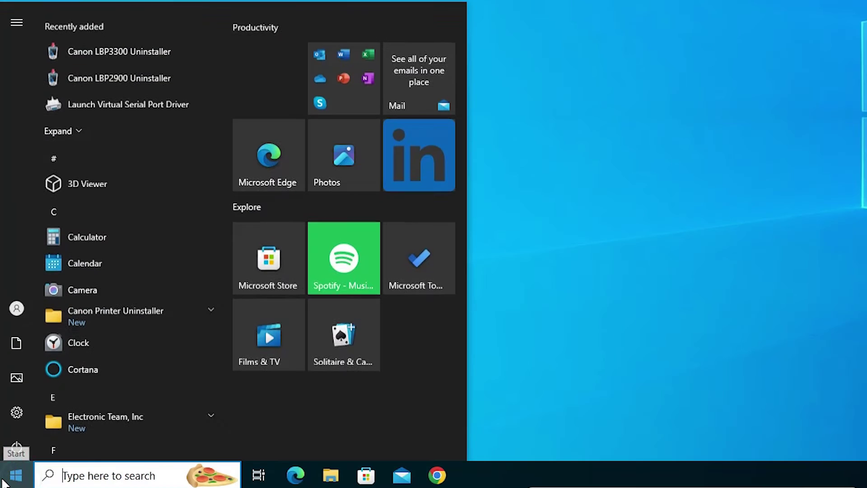
text(se)
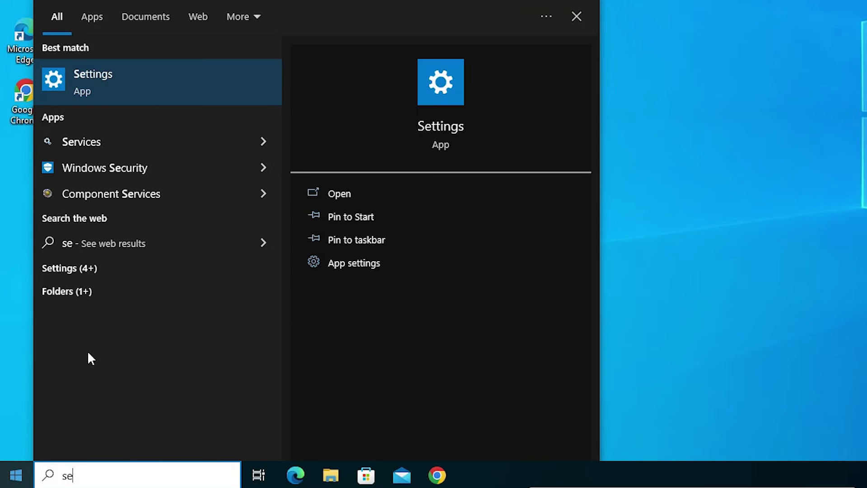
click(185, 100)
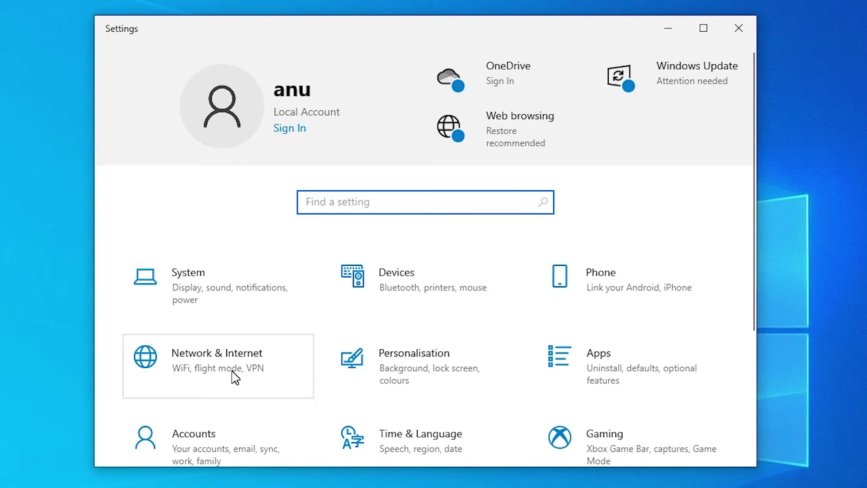
click(232, 371)
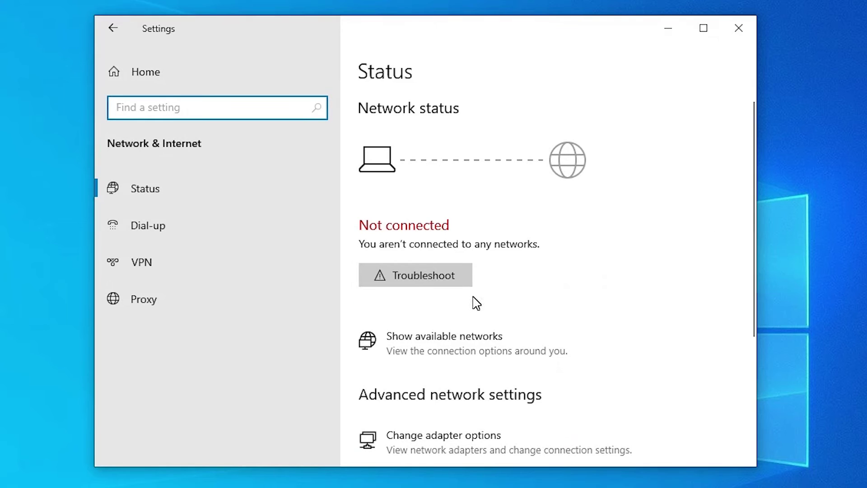
scroll(475, 303, down, 4)
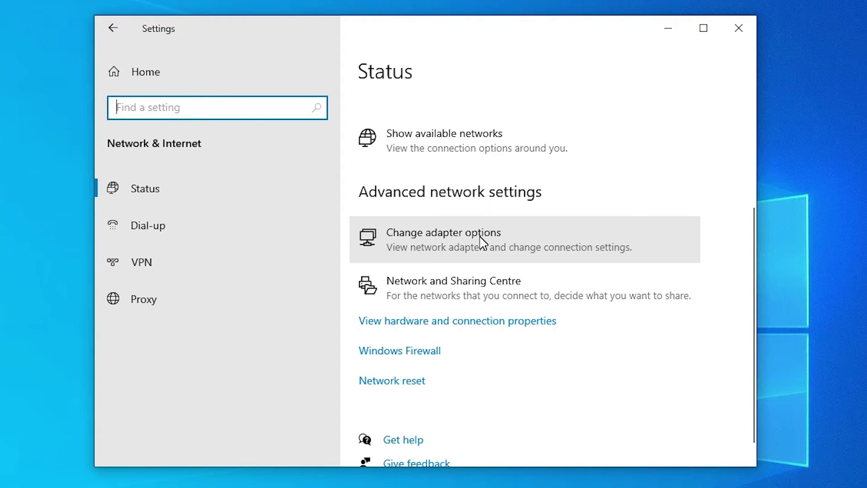
click(482, 241)
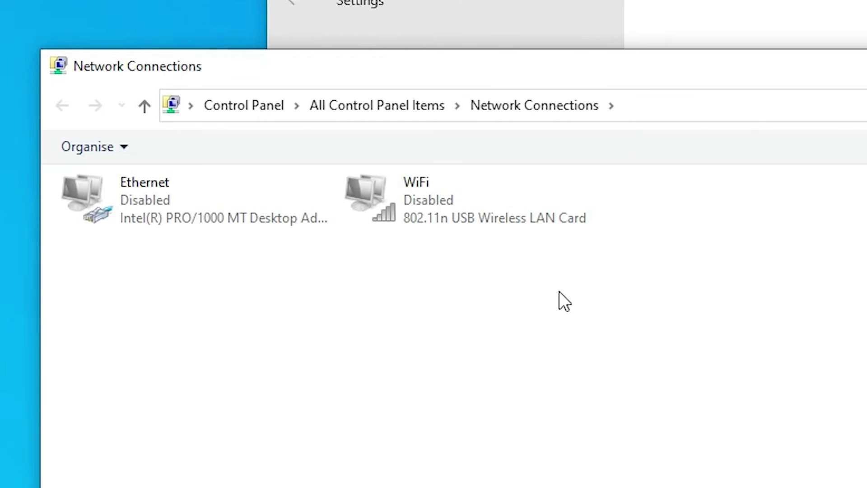
Step: Enable the disabled WiFi adapter in Network Connections and check for available networks
click(416, 202)
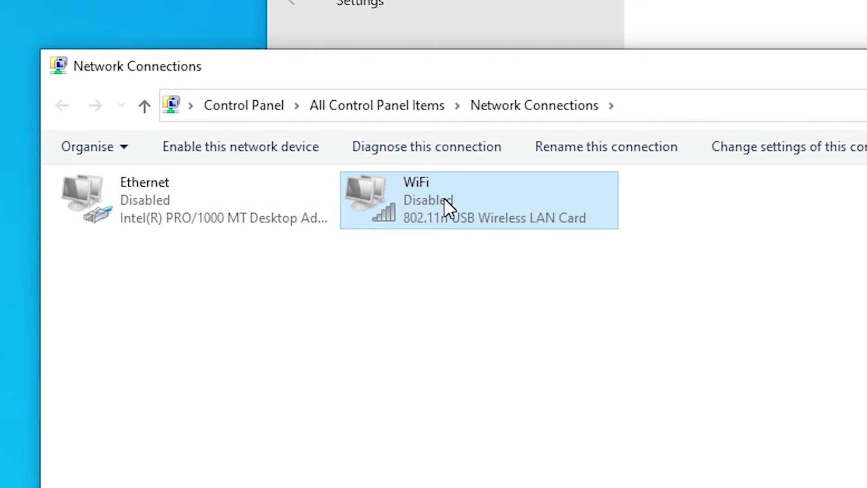
right_click(428, 203)
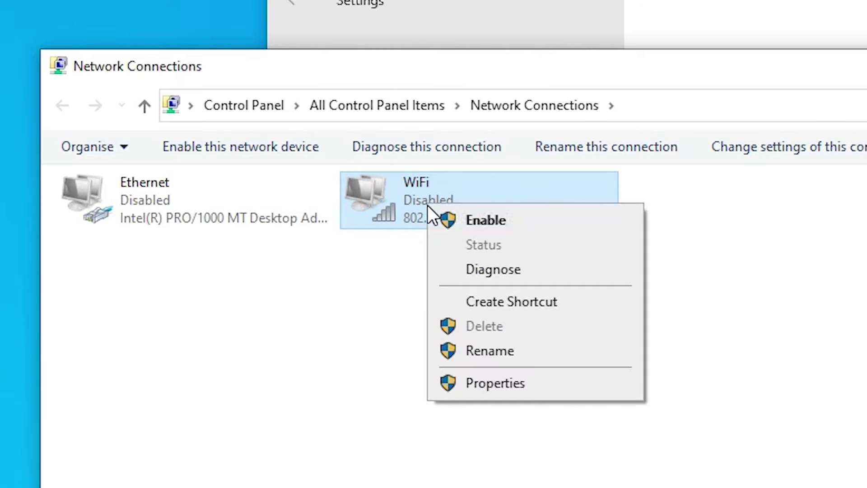
click(492, 220)
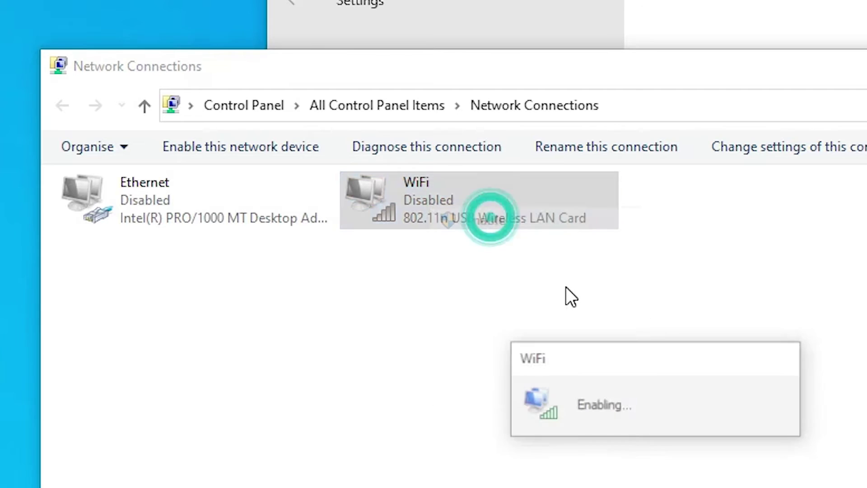
right_click(393, 199)
click(459, 212)
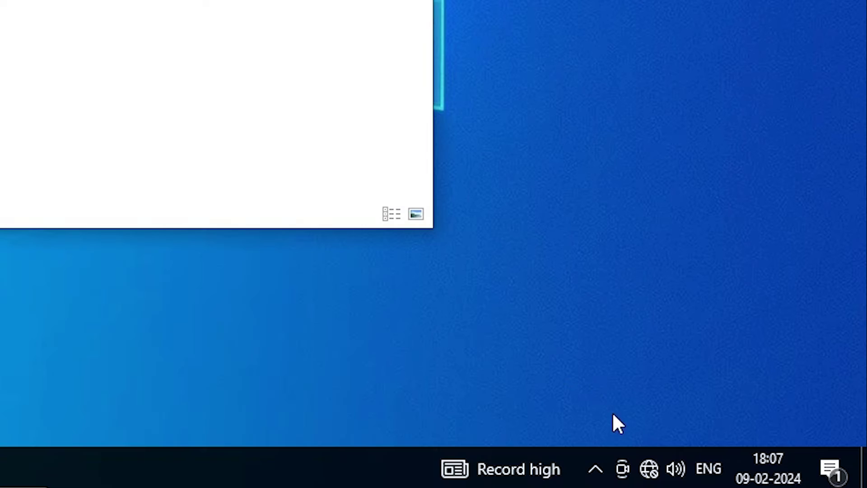
click(649, 469)
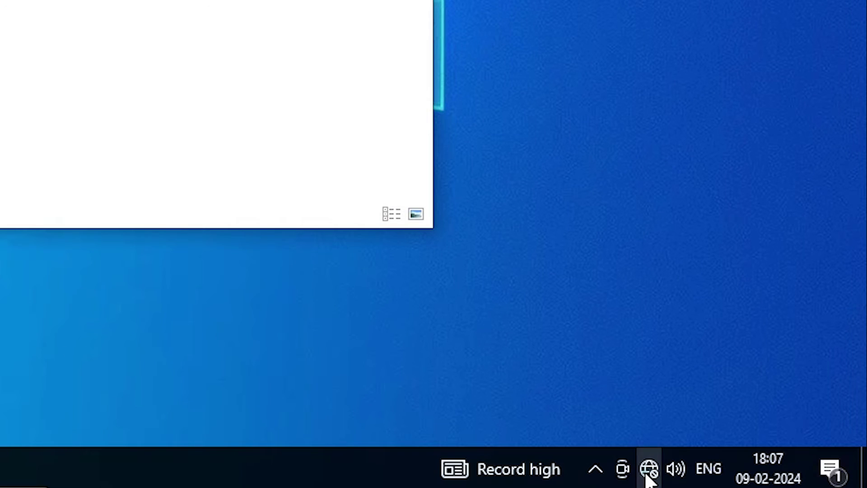
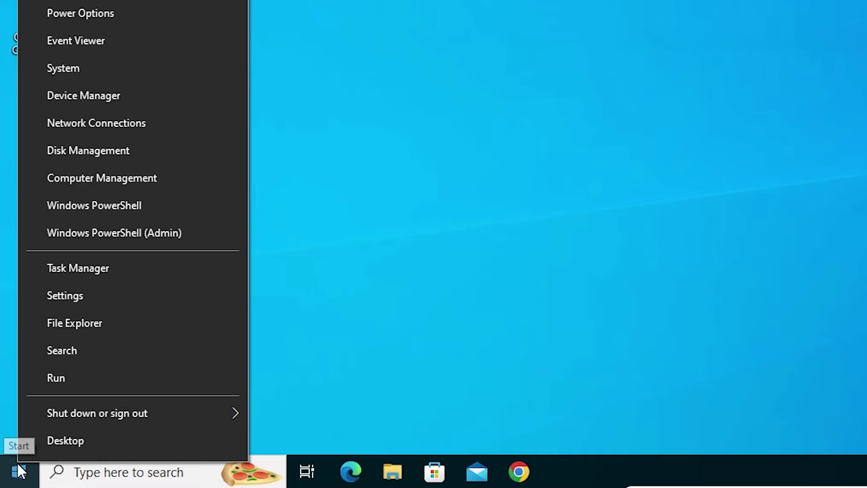
Step: Open Device Manager and expand the Network adapters category
click(100, 105)
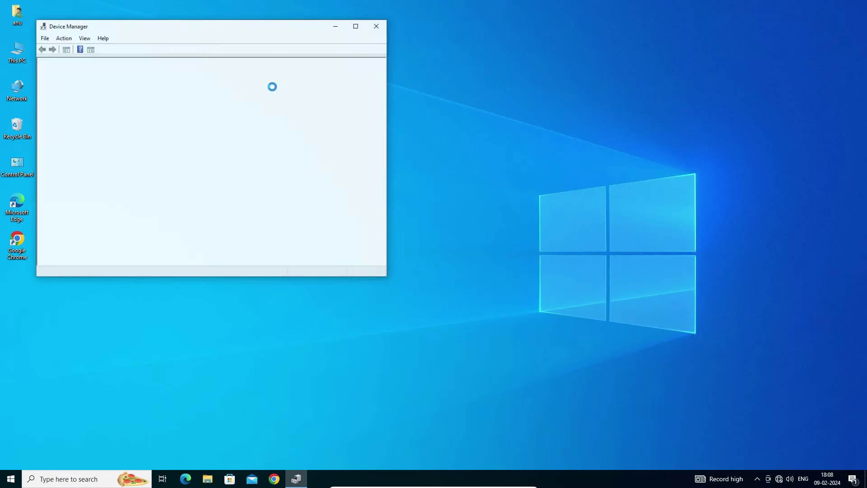
drag(268, 39, 448, 104)
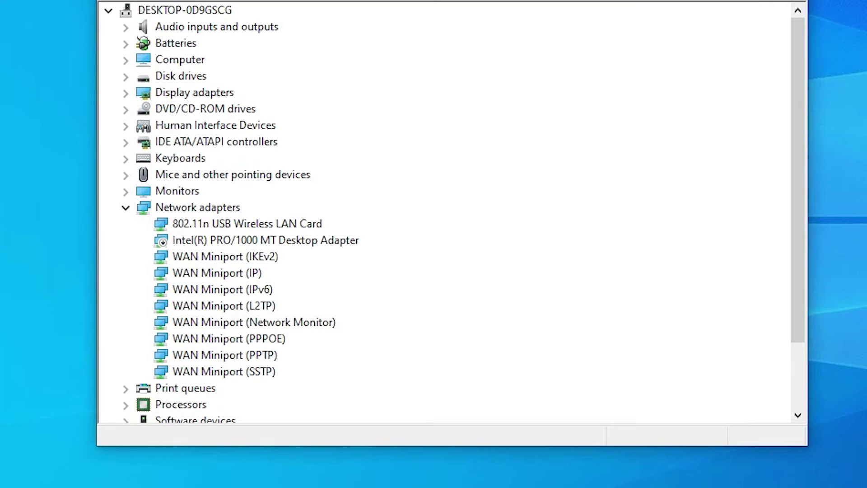
click(124, 208)
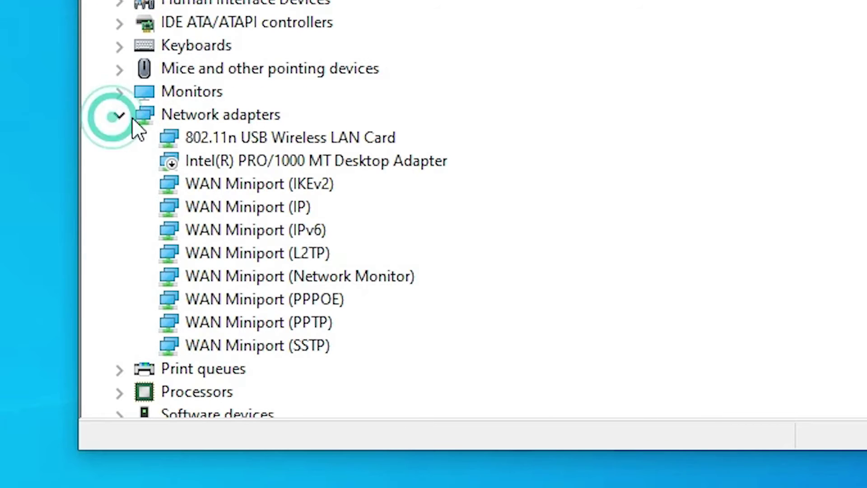
click(120, 116)
click(120, 115)
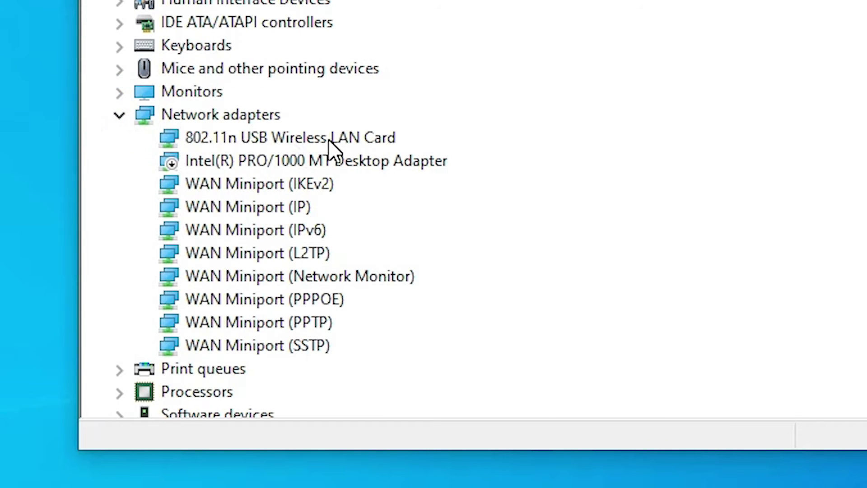
Step: Update the 802.11n USB Wireless LAN Card driver manually, installing the compatible model from the drivers available on the computer
click(293, 137)
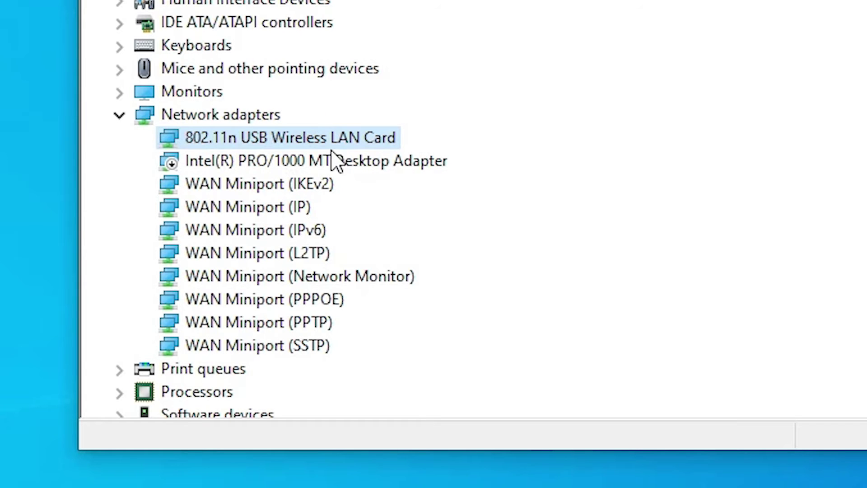
right_click(232, 140)
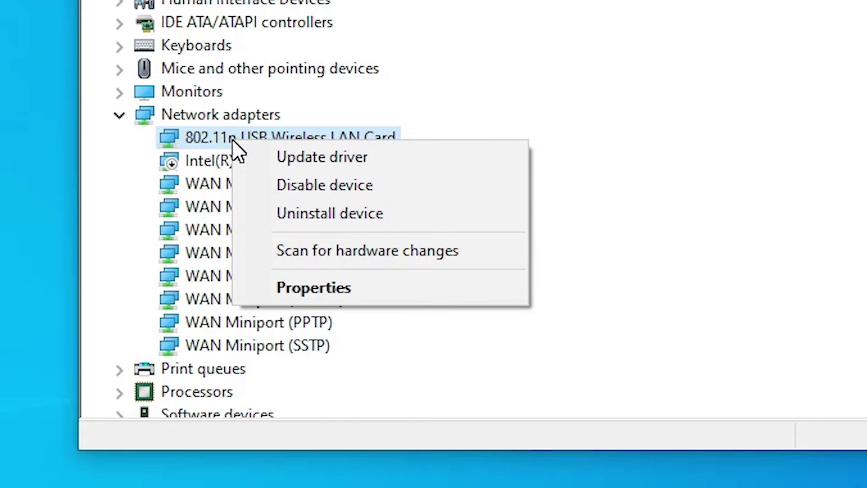
click(373, 157)
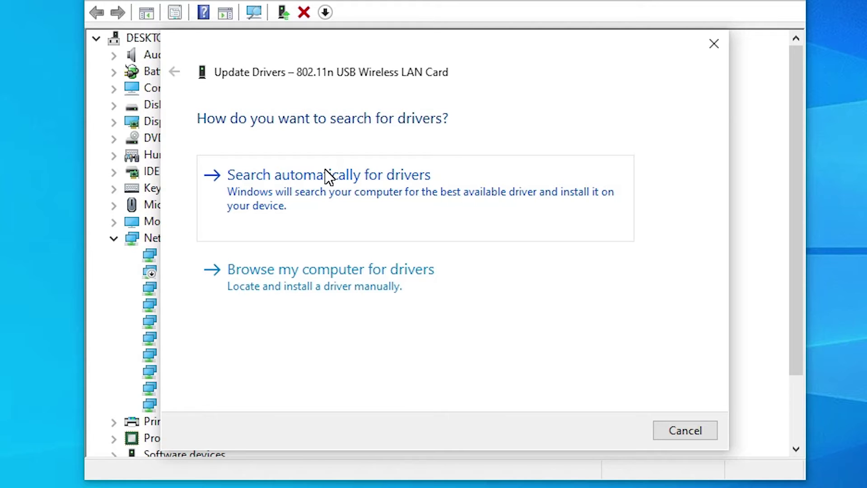
click(309, 287)
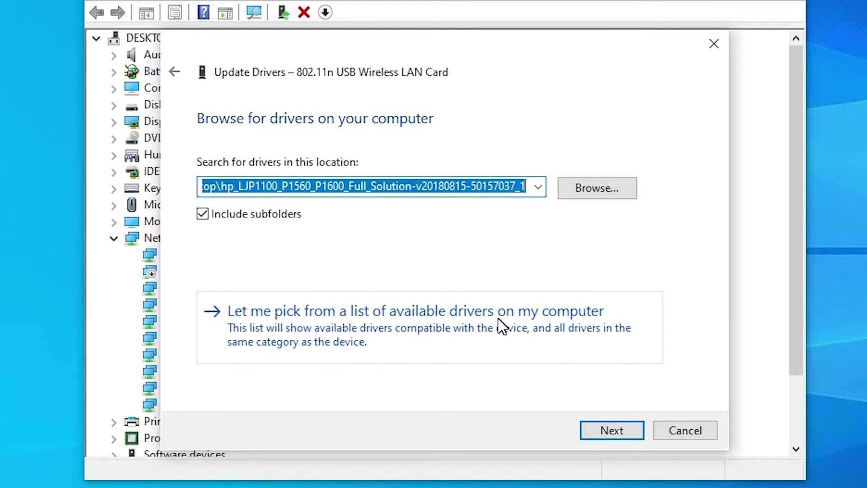
click(561, 322)
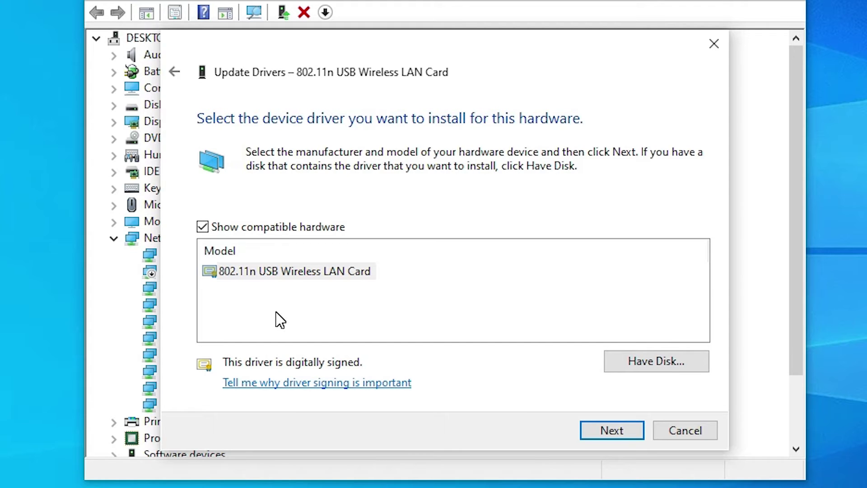
click(287, 277)
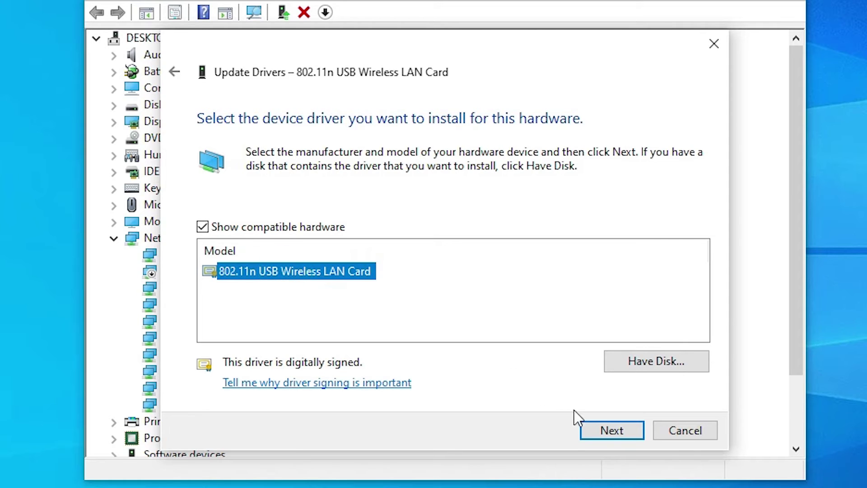
click(611, 432)
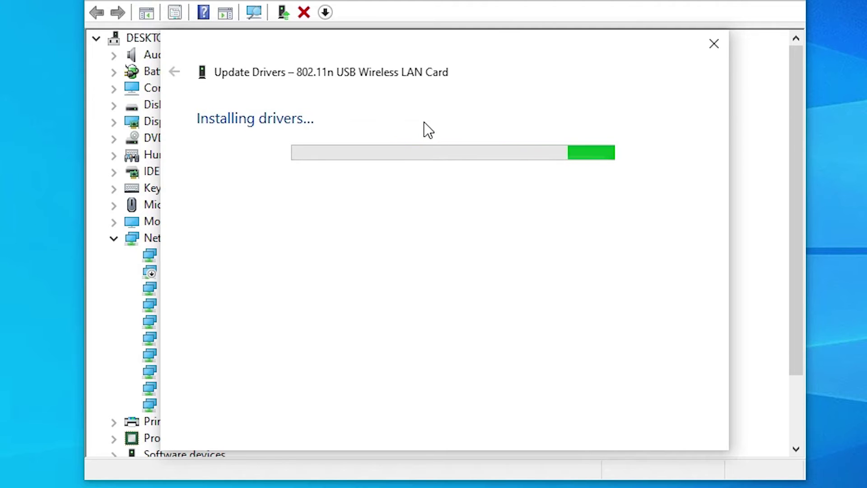
click(676, 427)
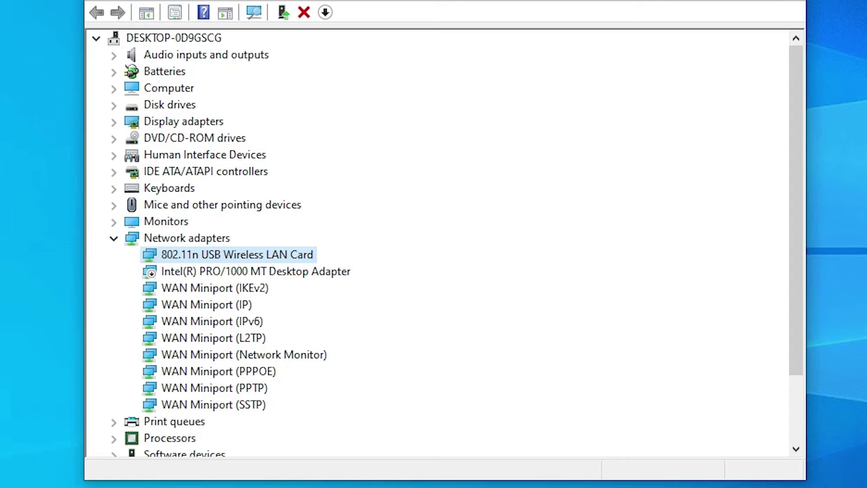
Step: Check the power management options in the 802.11n USB Wireless LAN Card's properties and accept the dialog
right_click(245, 253)
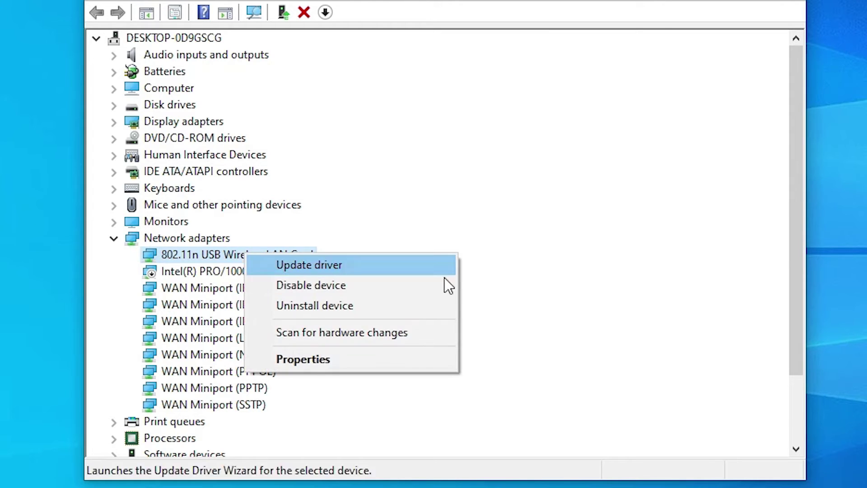
click(371, 355)
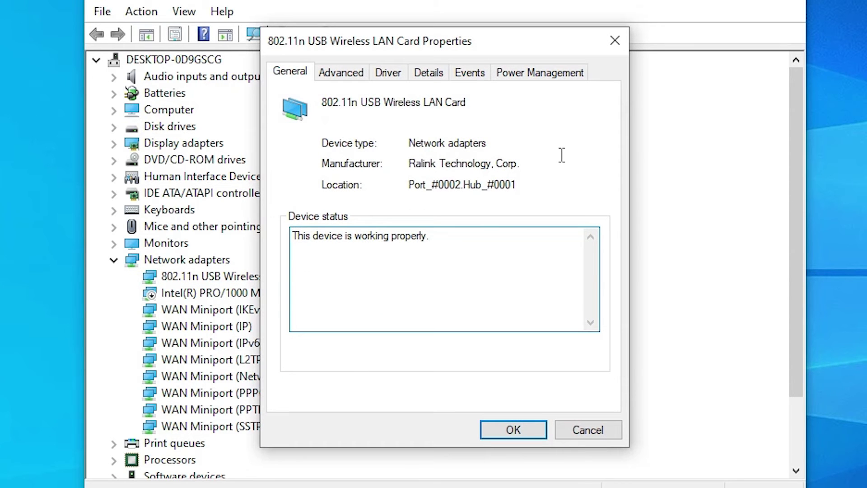
click(552, 80)
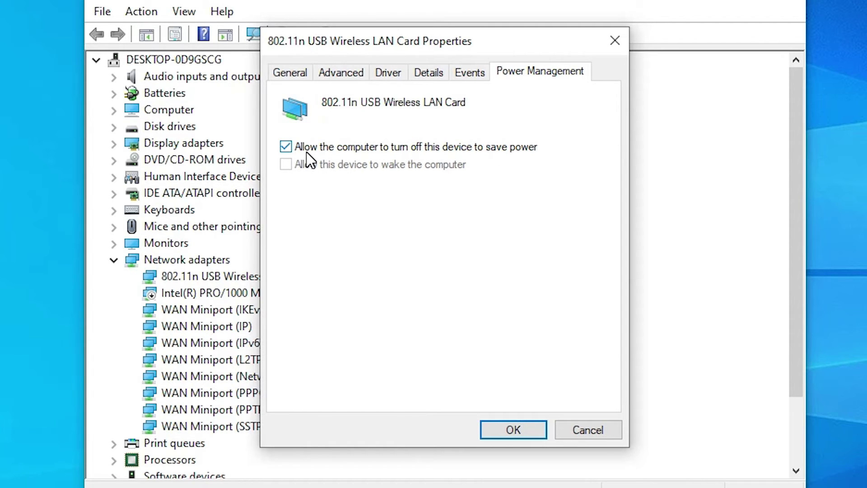
click(520, 425)
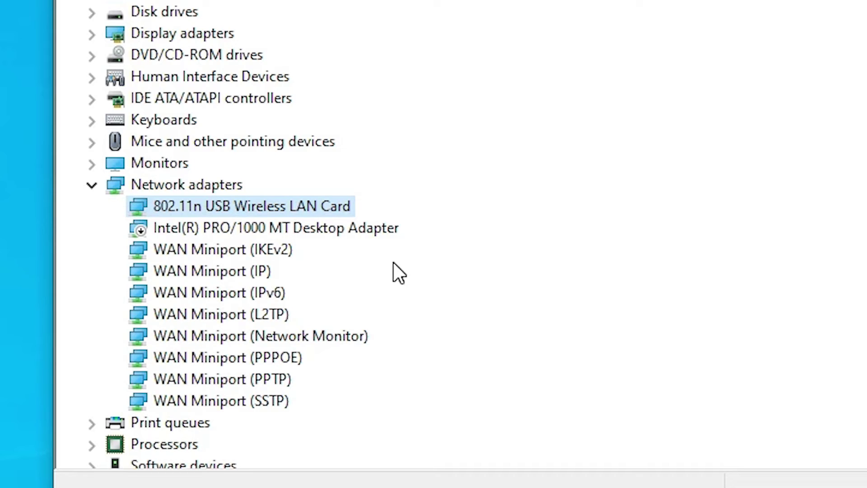
Step: Uninstall the 802.11n USB Wireless LAN Card from the network adapters and confirm the removal
right_click(254, 201)
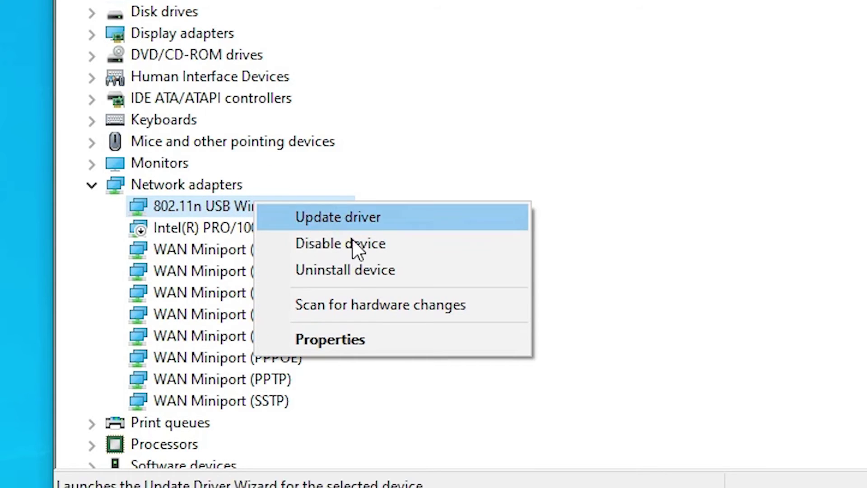
click(347, 275)
click(528, 253)
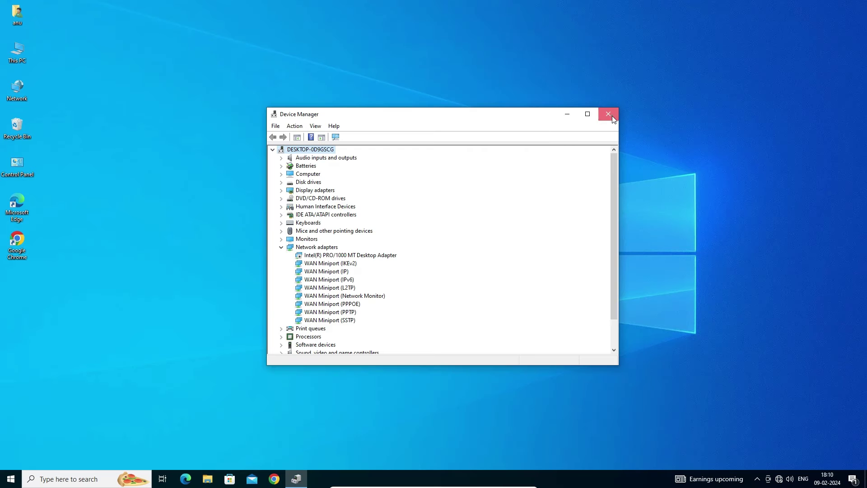
Step: Close Device Manager and bring up the shut-down and restart options, leaving them without choosing one
click(614, 119)
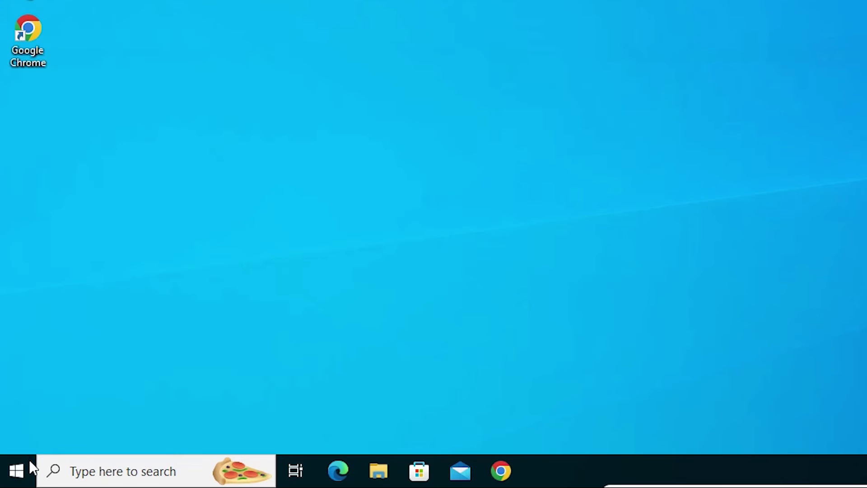
click(13, 474)
click(18, 433)
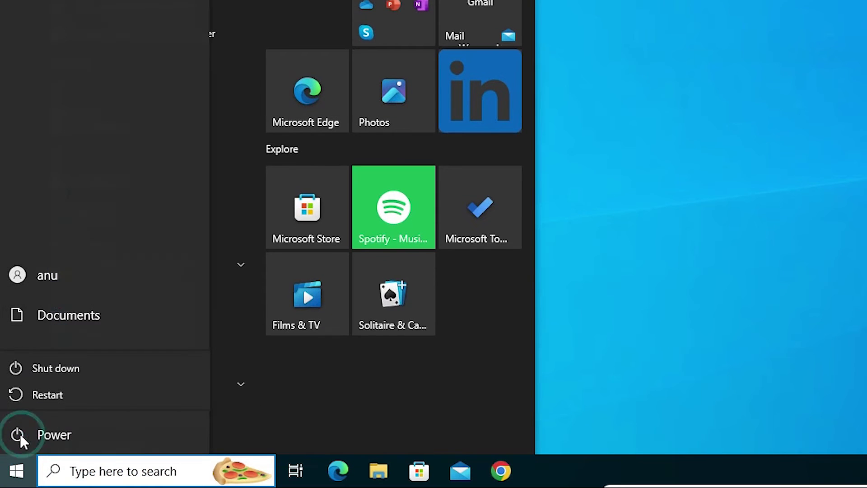
key(Escape)
key(Escape)
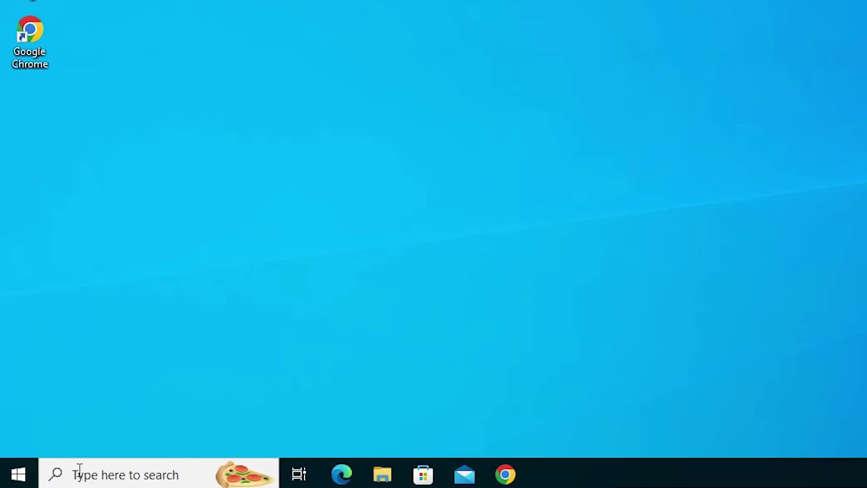
Step: Reopen Device Manager, check the network adapters for the 802.11n USB Wireless LAN Card, and close the window
right_click(23, 477)
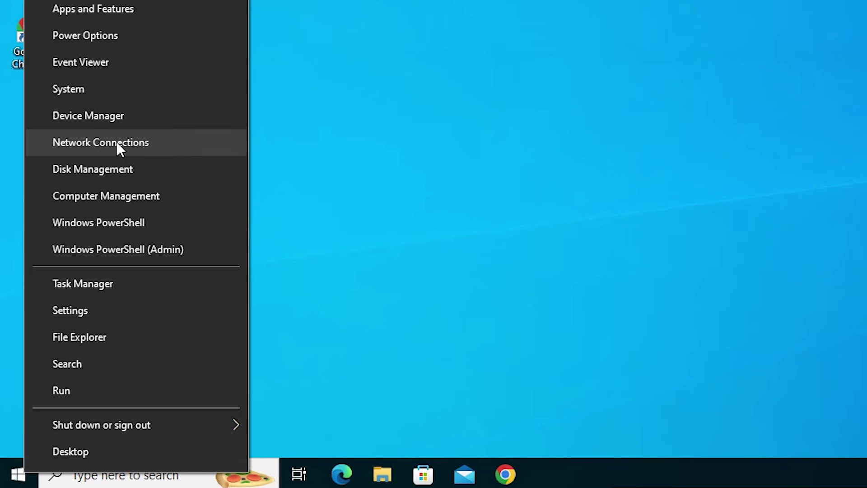
click(107, 120)
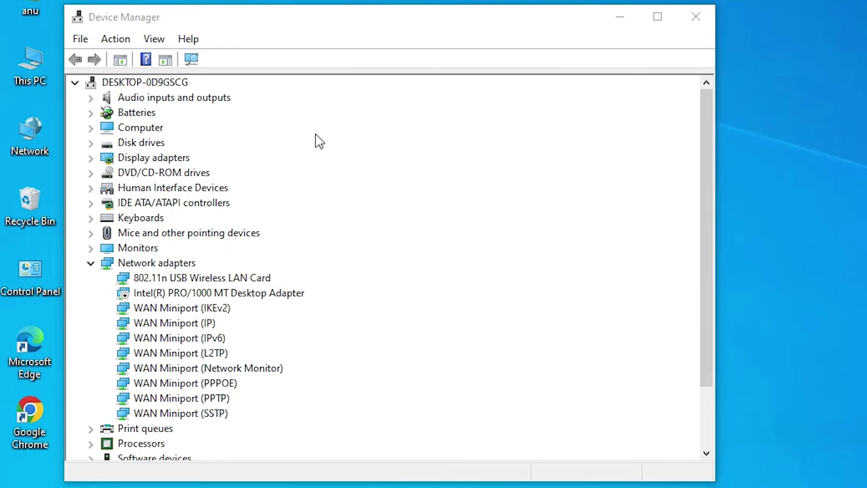
click(141, 278)
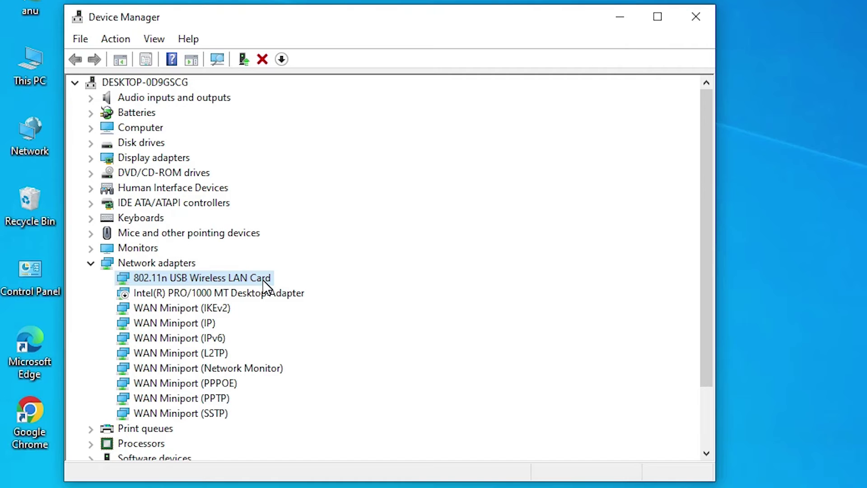
click(696, 17)
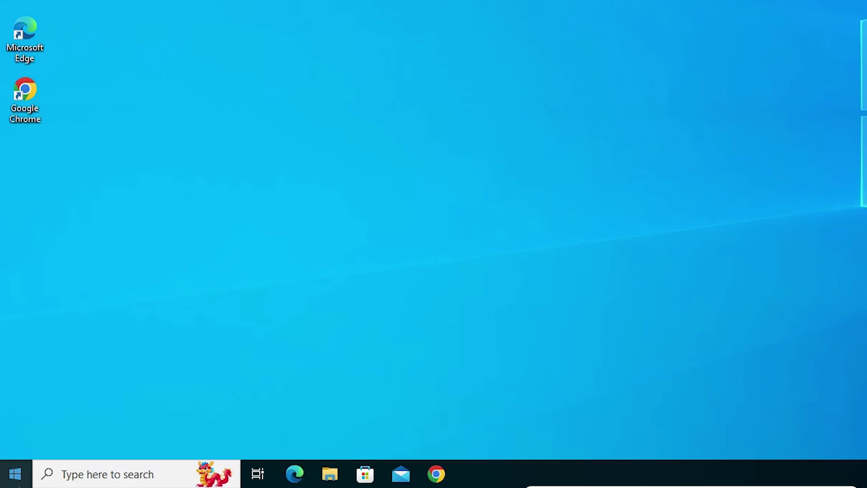
Step: Open the Network & Internet status page in Windows Settings
click(11, 480)
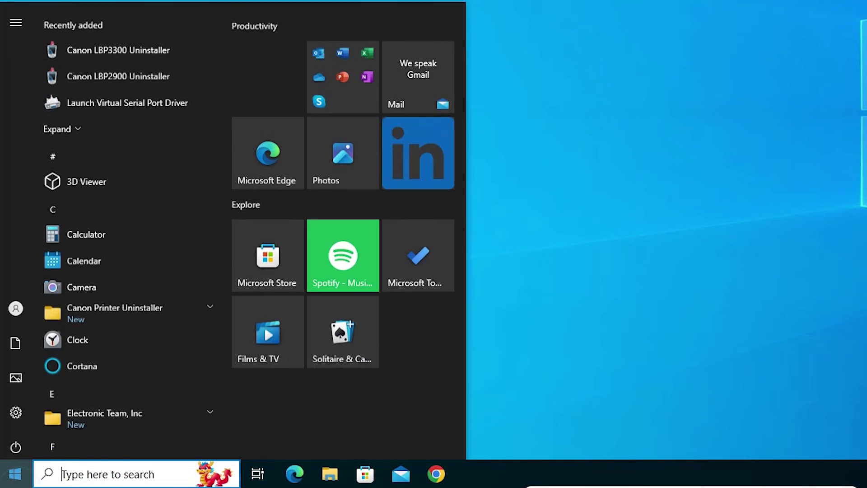
text(se)
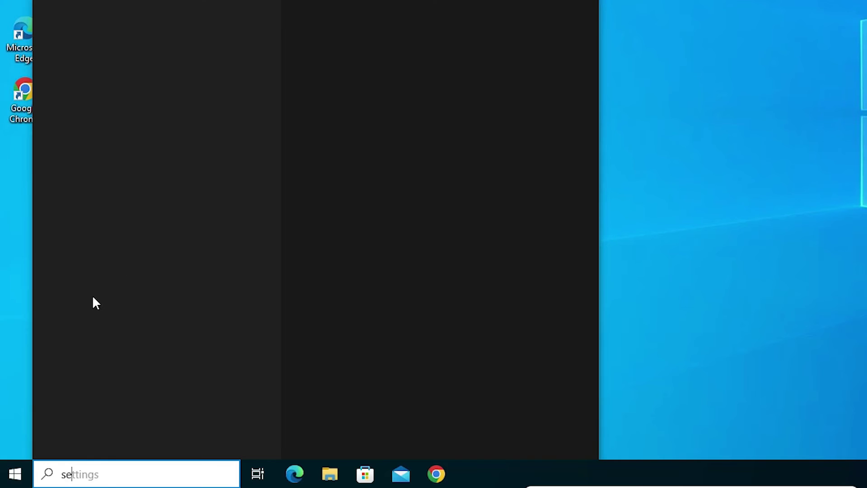
click(122, 97)
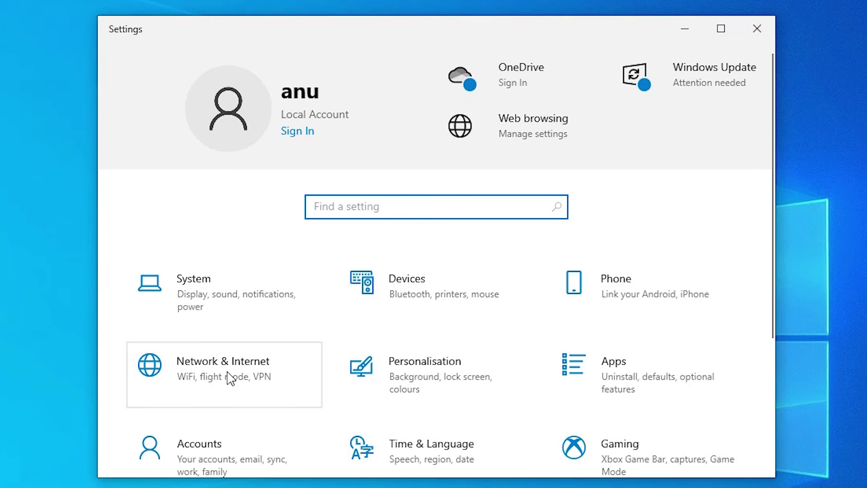
click(231, 377)
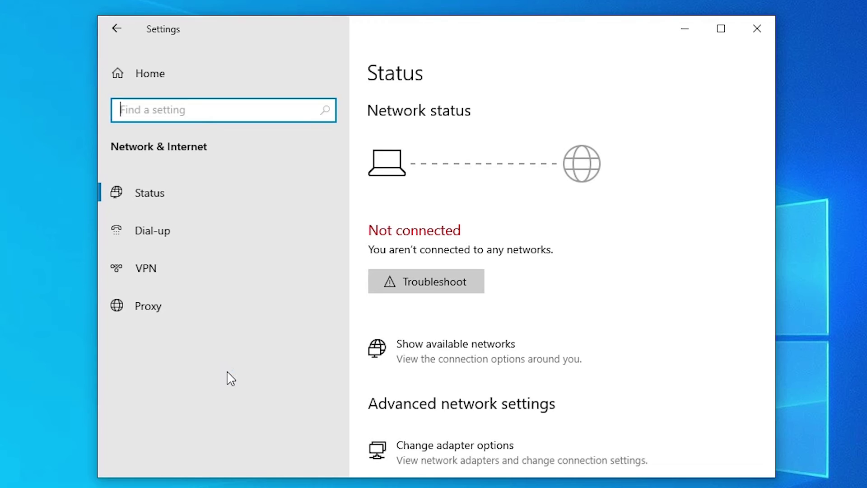
Step: Run a network reset, confirm it, dismiss the sign-out notice and close Settings
scroll(684, 382, down, 5)
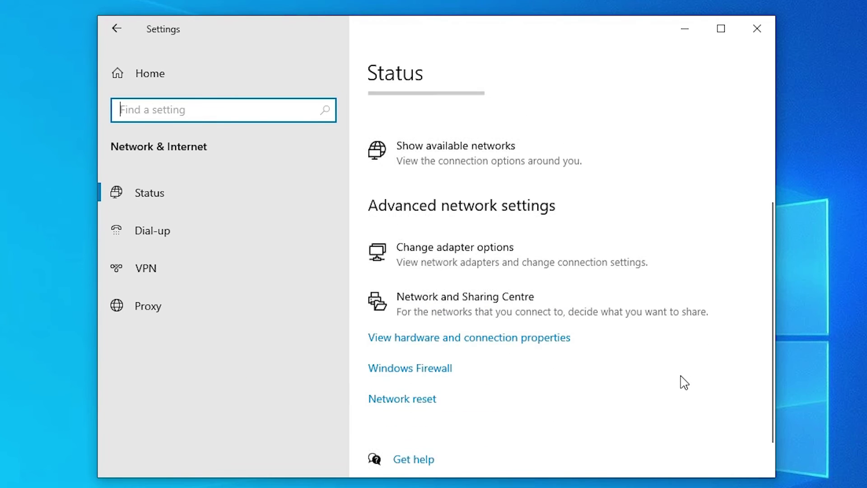
click(403, 391)
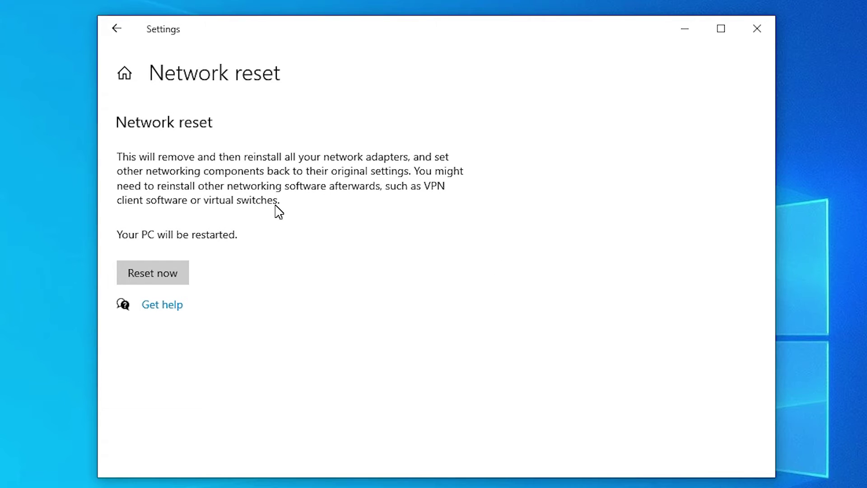
click(161, 276)
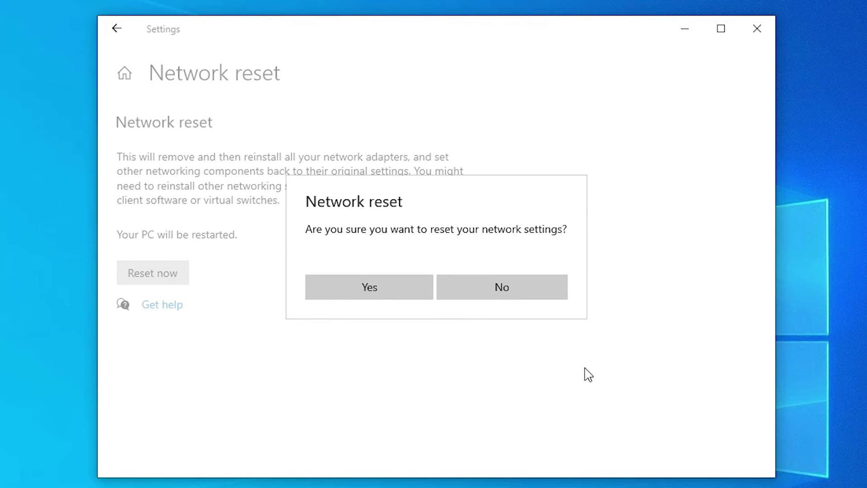
click(392, 286)
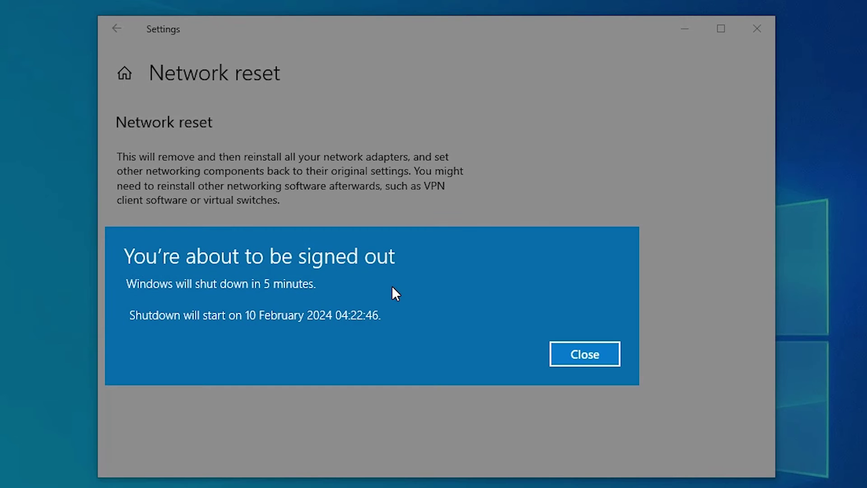
click(577, 350)
click(764, 26)
Step: Restart the computer and allow the PC to be discoverable on the network
click(18, 474)
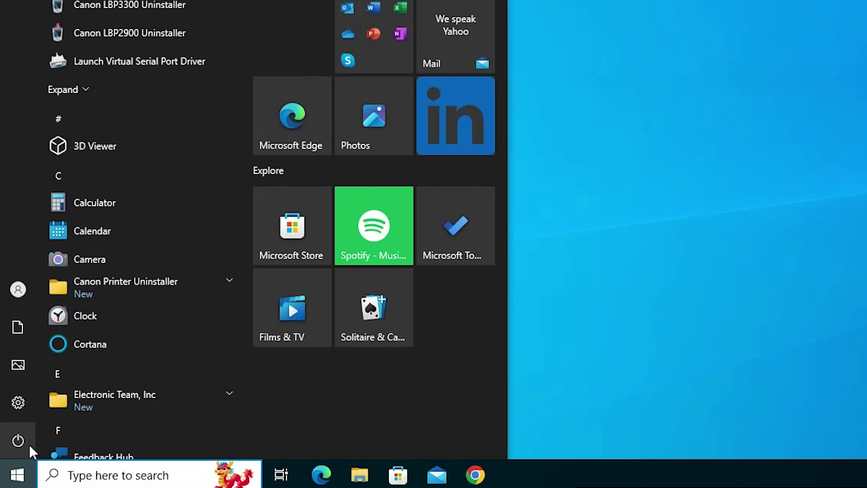
click(29, 442)
click(65, 407)
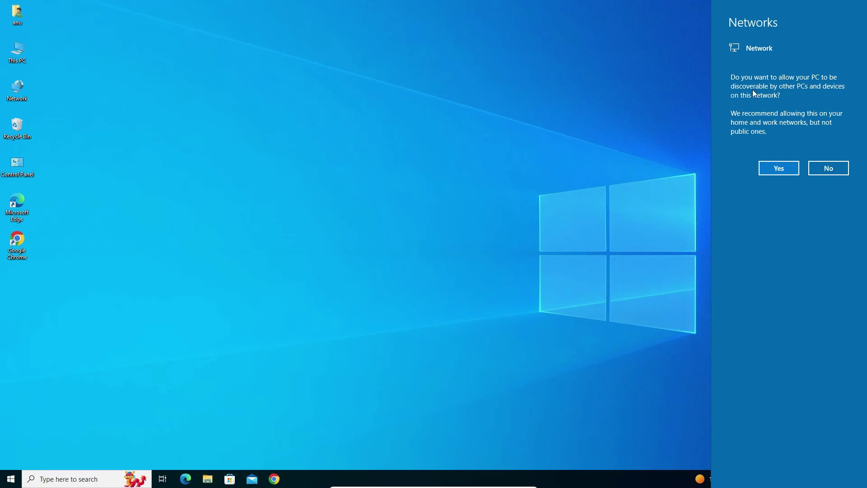
click(778, 168)
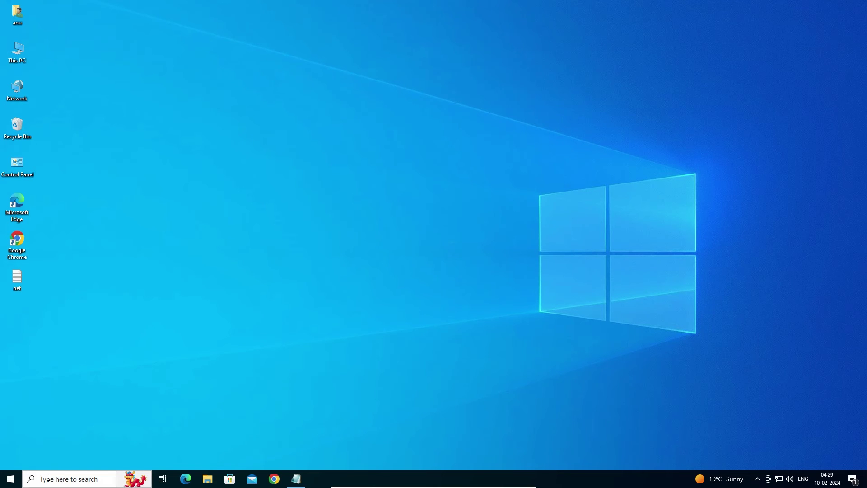
Step: Find Command Prompt by searching for cmd, and run it as administrator, approving the User Account Control request
click(11, 478)
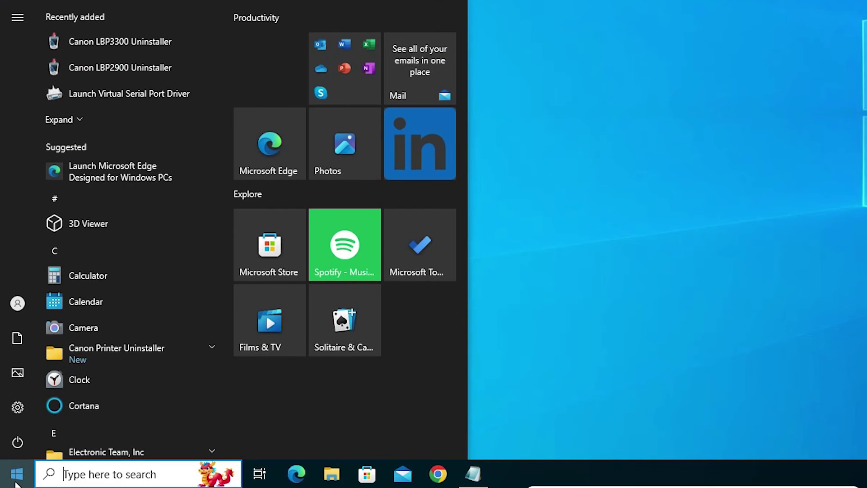
text(cmd)
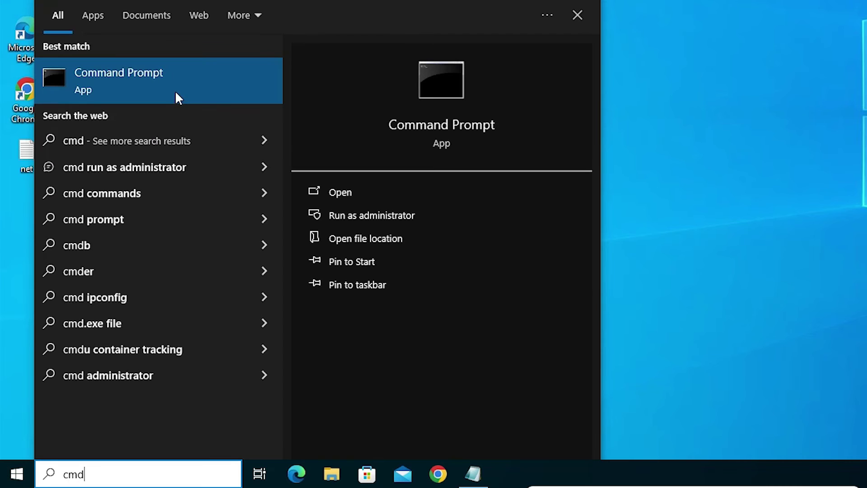
right_click(170, 88)
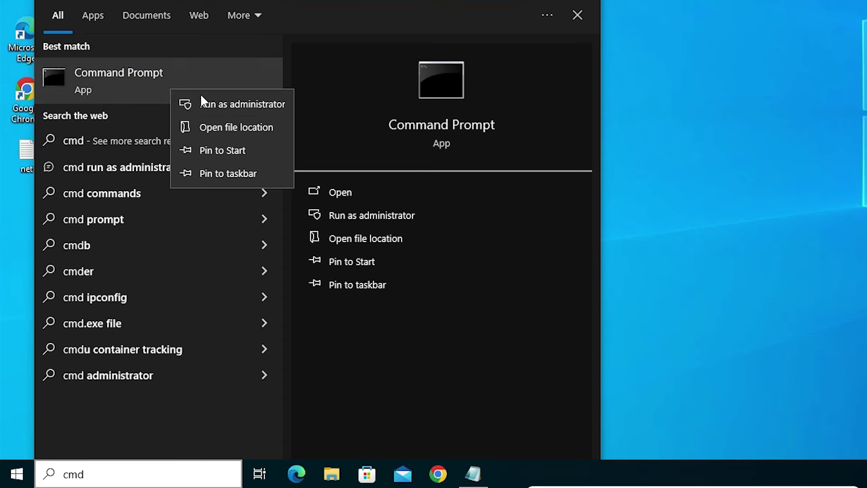
click(250, 110)
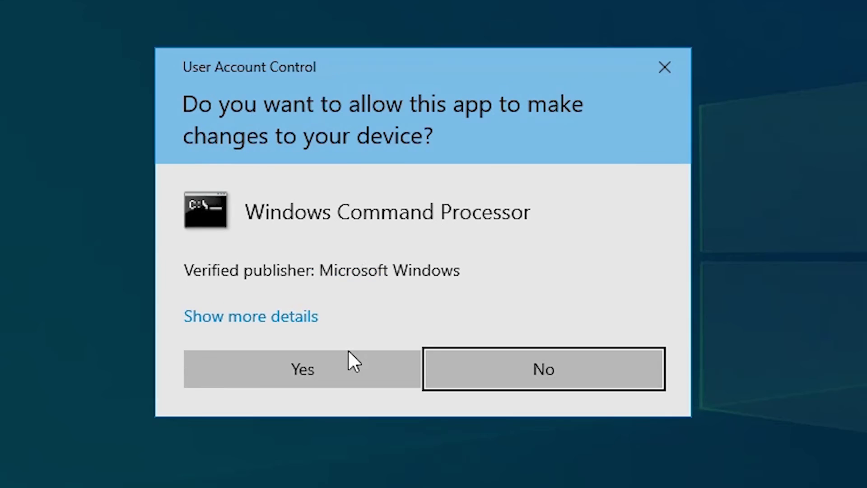
click(346, 362)
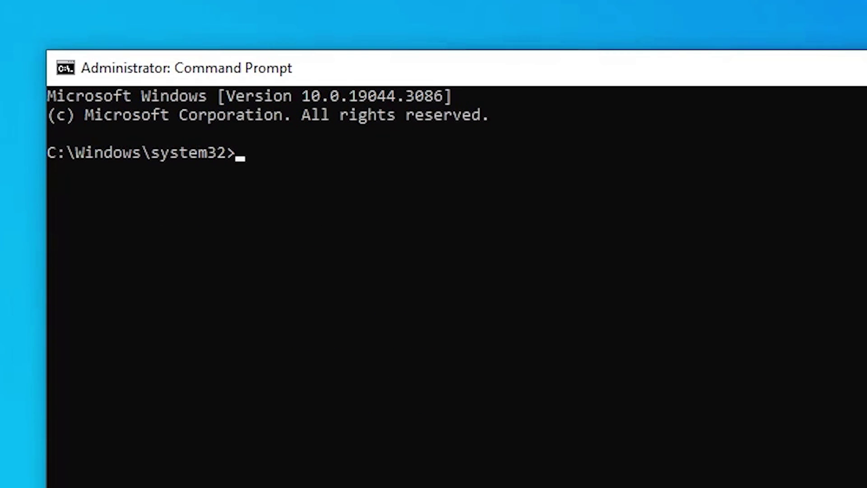
Step: Reset the Winsock catalog by running netsh winsock reset
click(378, 264)
text(netsh winsock reset)
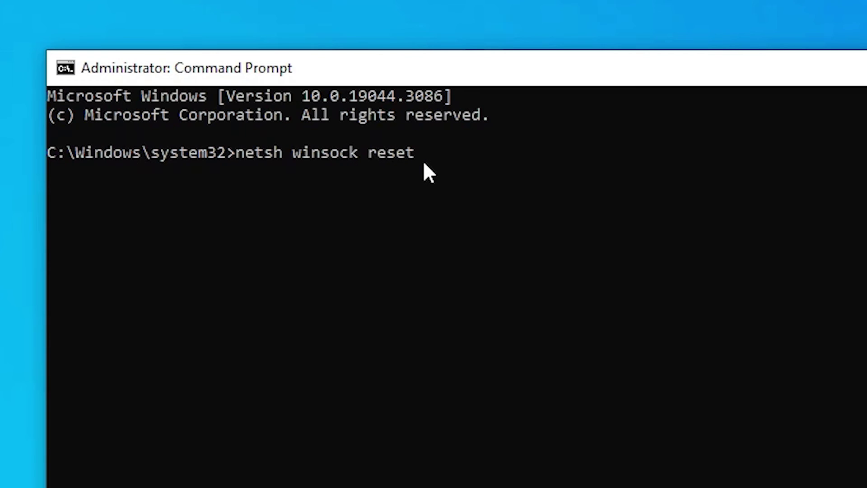
key(Return)
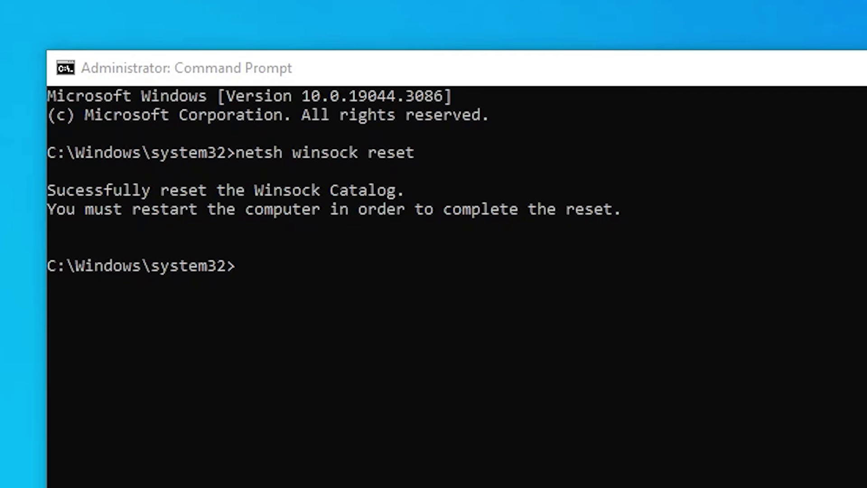
Step: Reset the IP stack by running netsh int ip reset resetlog.txt and review its output
click(436, 475)
text(netsh int ip reset resetlog.txt)
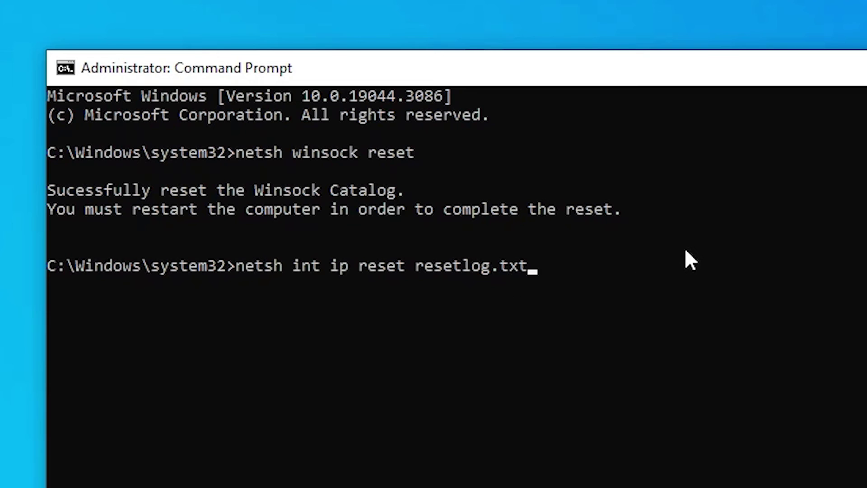
key(Return)
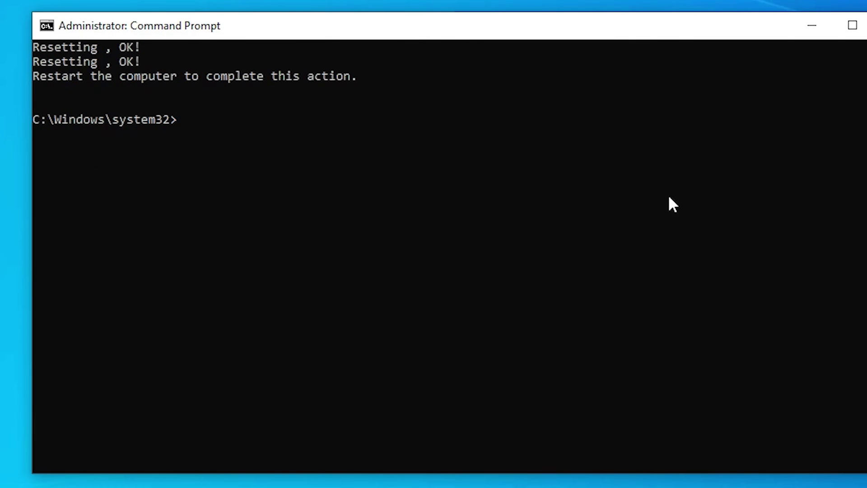
scroll(546, 253, up, 4)
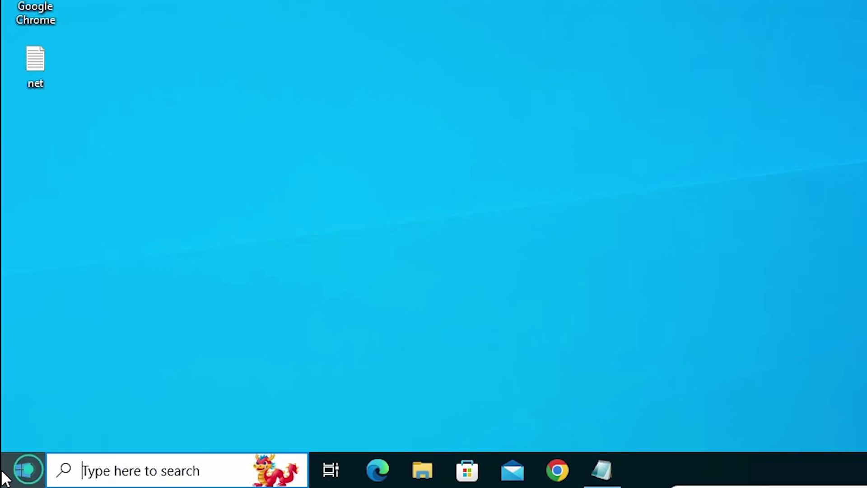
Step: Look at the computer's power options for a restart and dismiss them
click(5, 480)
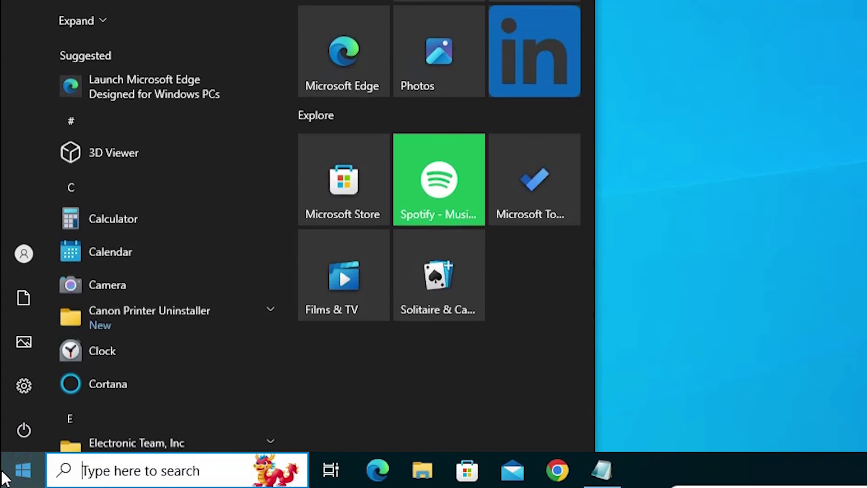
click(23, 431)
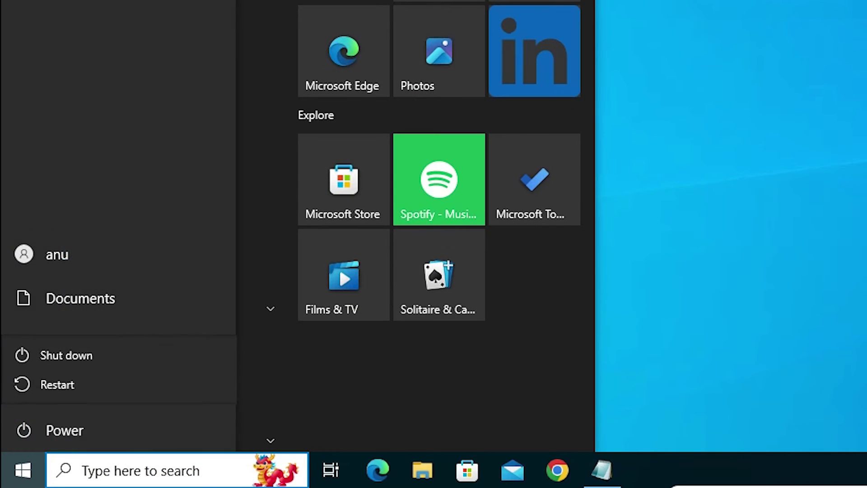
click(723, 226)
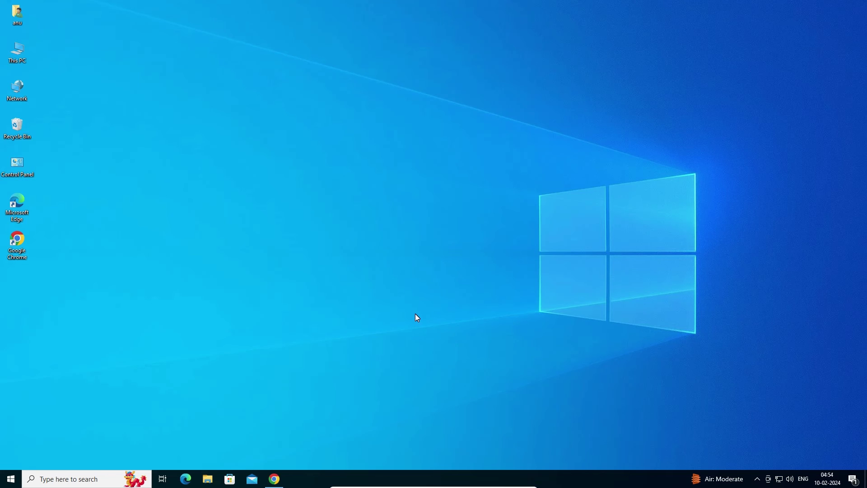
Step: Switch to Chrome, search Google for "asus network adapter driver", and open the ASUS Download Center result in a new tab
click(277, 482)
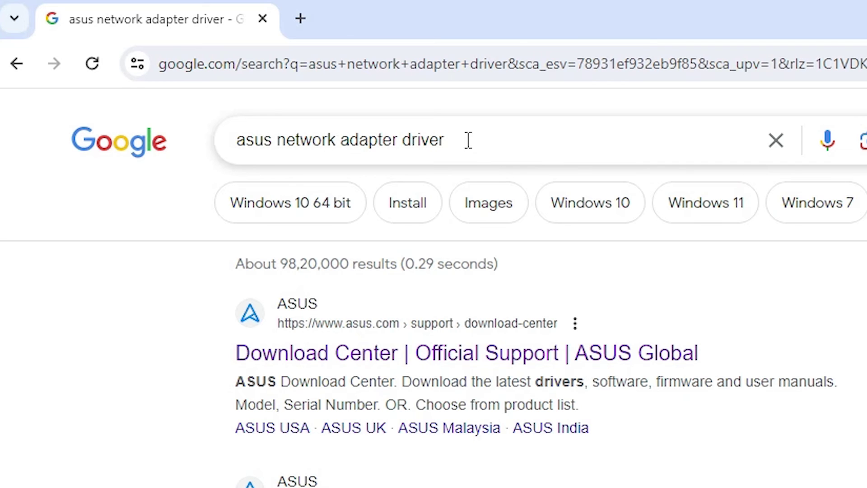
drag(465, 140, 219, 140)
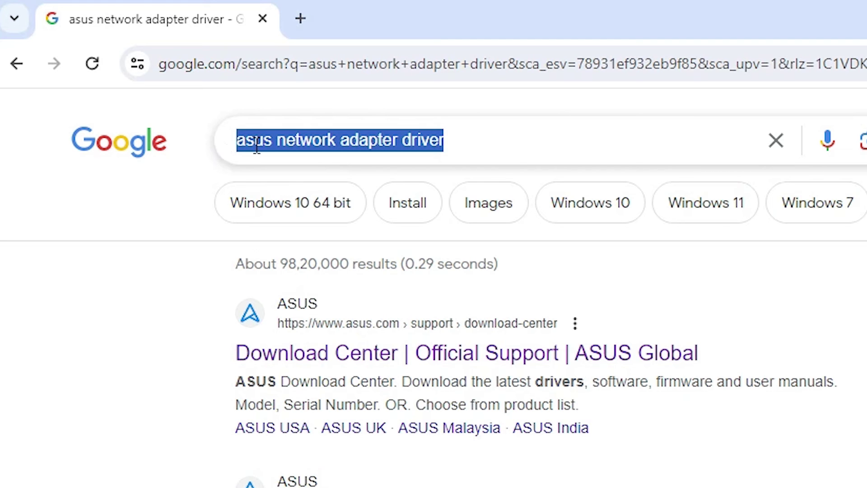
key(Return)
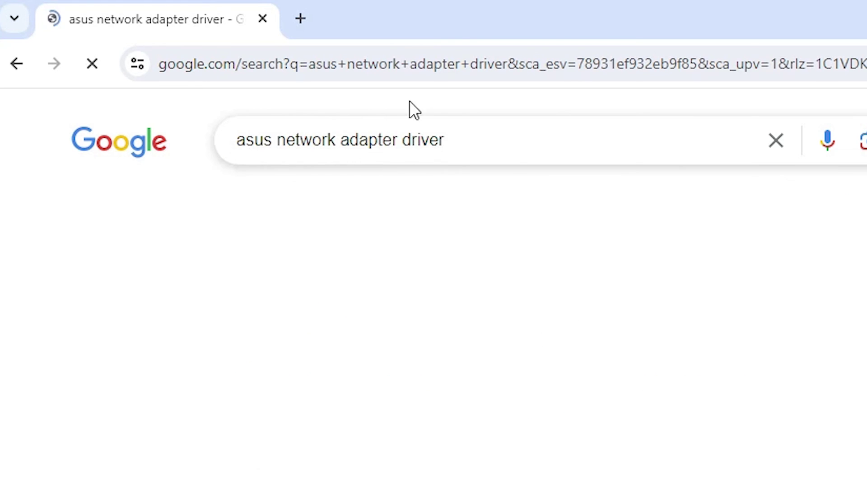
right_click(366, 354)
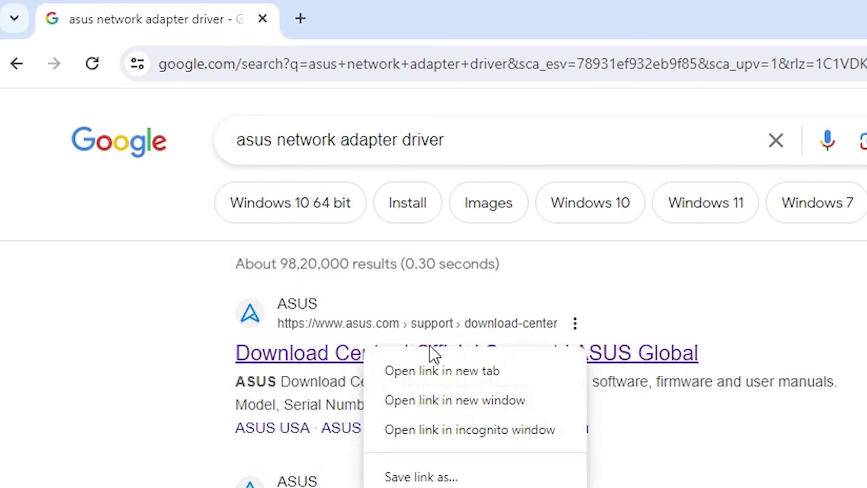
click(442, 370)
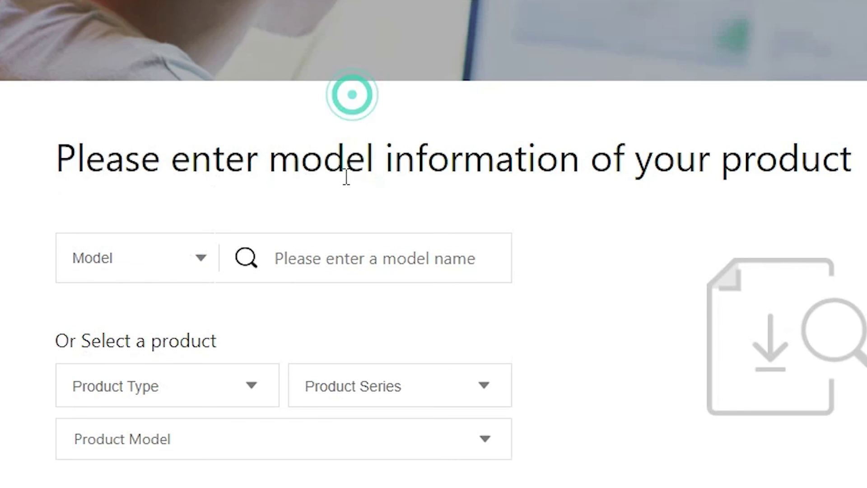
Step: Look up model "zenbook ux425", choose Zenbook 14 UX425 (11th Gen Intel), and open its Driver & Utility page
click(341, 258)
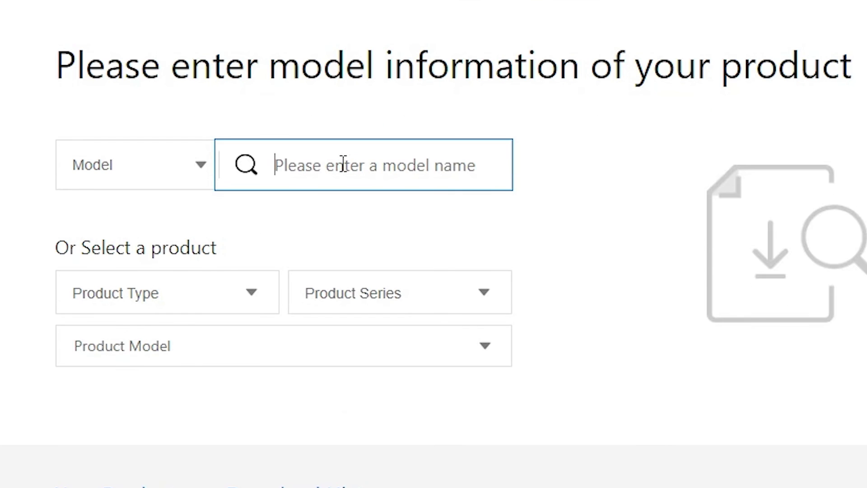
text(zenbook ux)
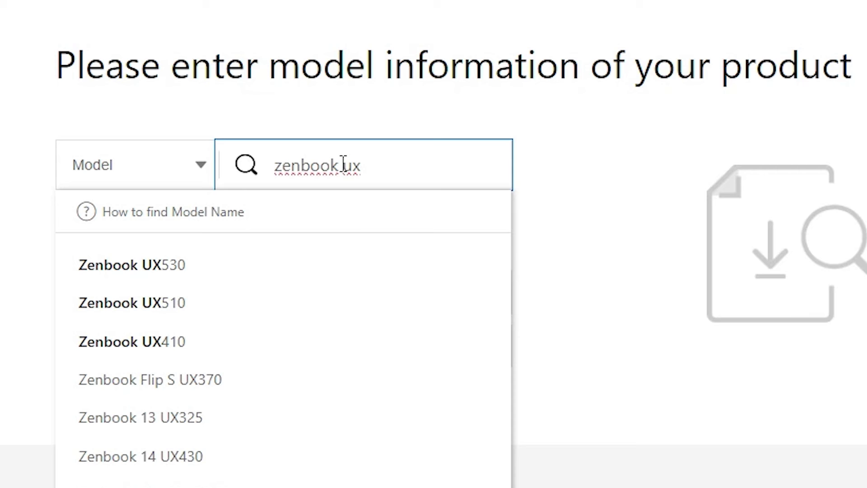
text(425)
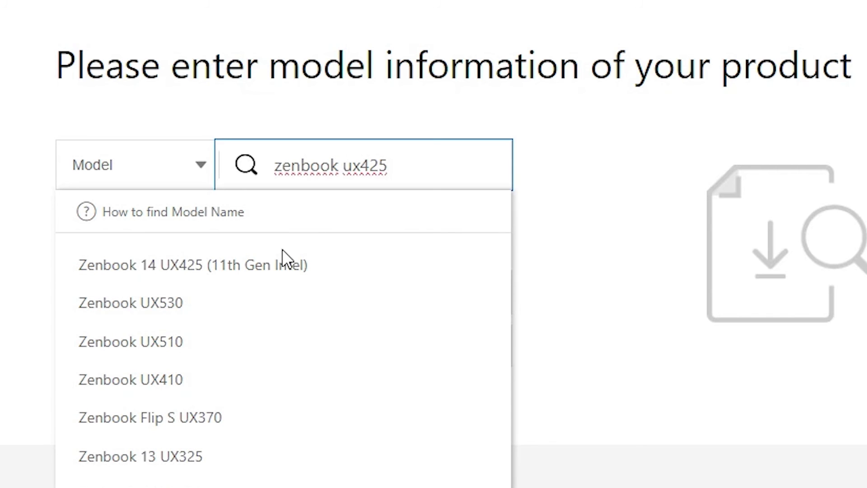
click(221, 271)
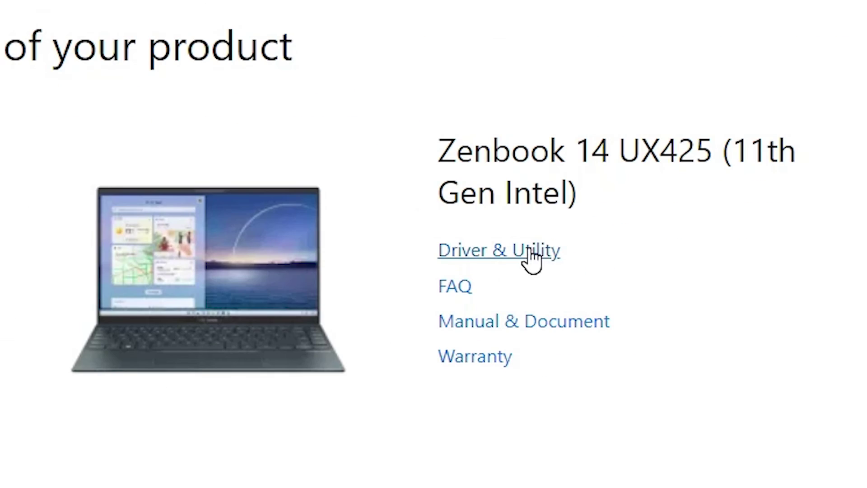
click(528, 253)
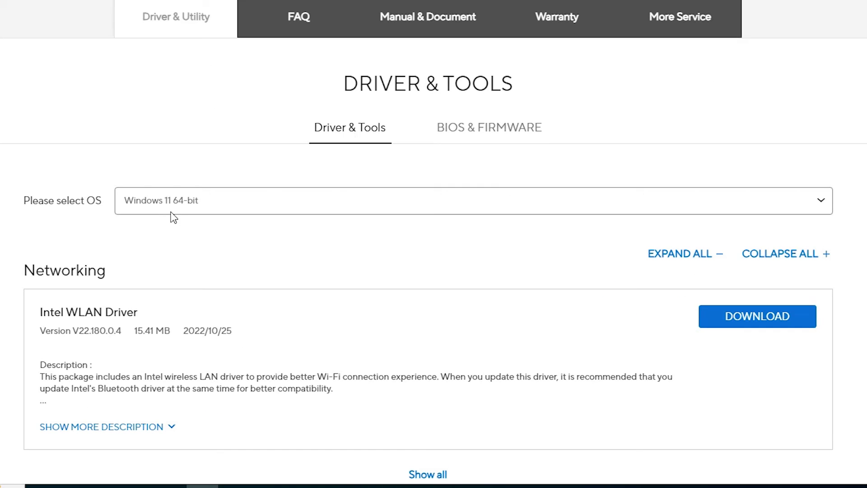
Step: Set the operating system for the driver downloads to Windows 10 64-bit
click(255, 278)
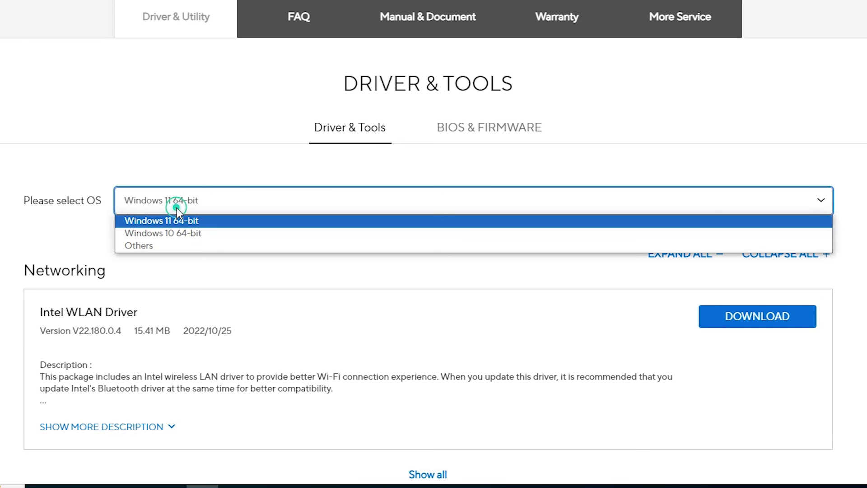
key(Up)
key(Return)
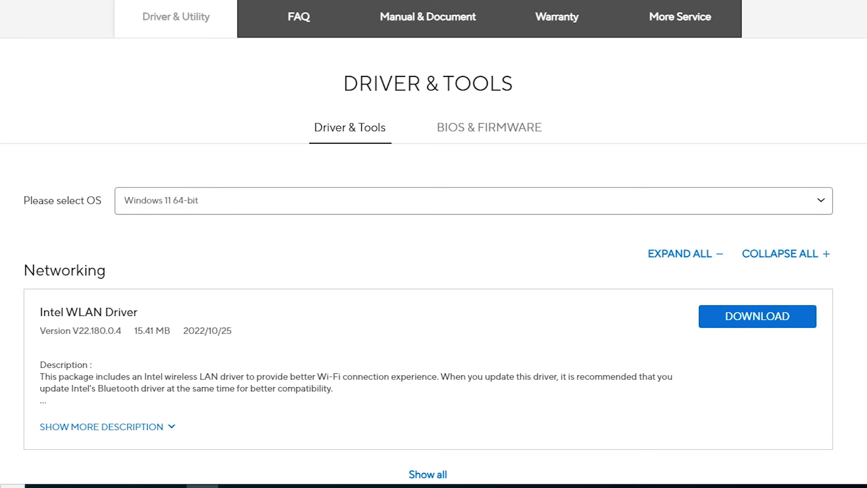
click(249, 207)
click(189, 233)
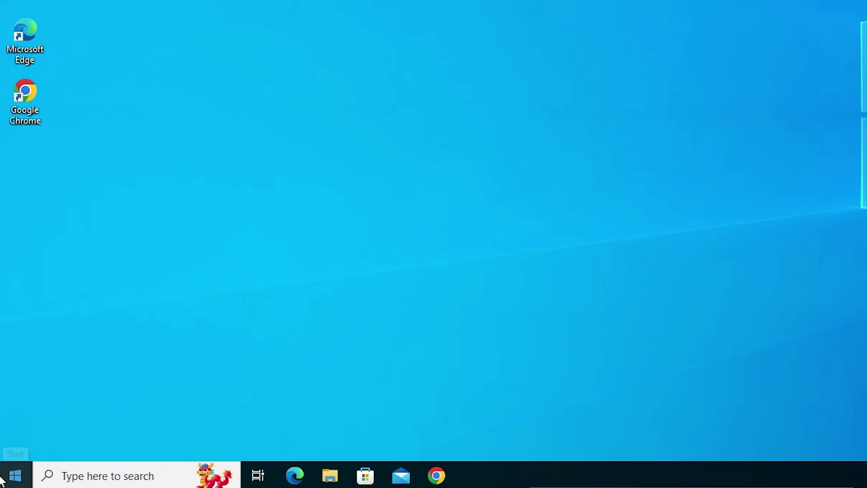
Step: Search Windows for "system configuration" and open the System Configuration app
click(7, 480)
text(system configuration)
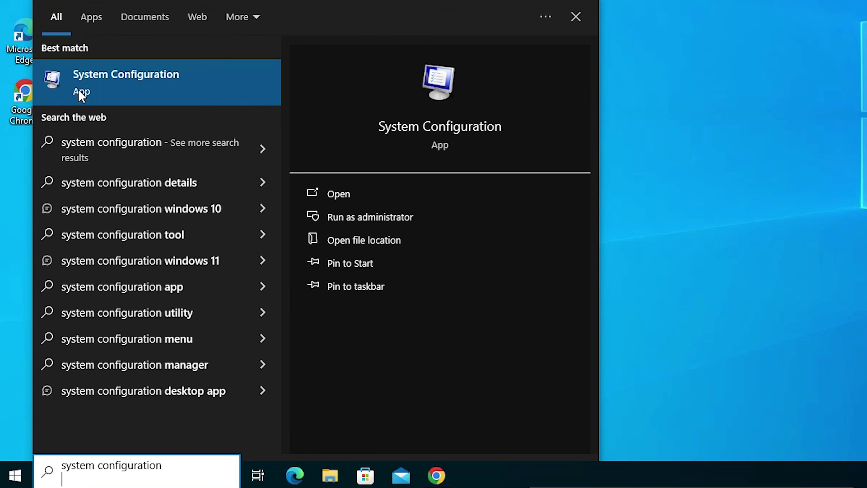
click(120, 85)
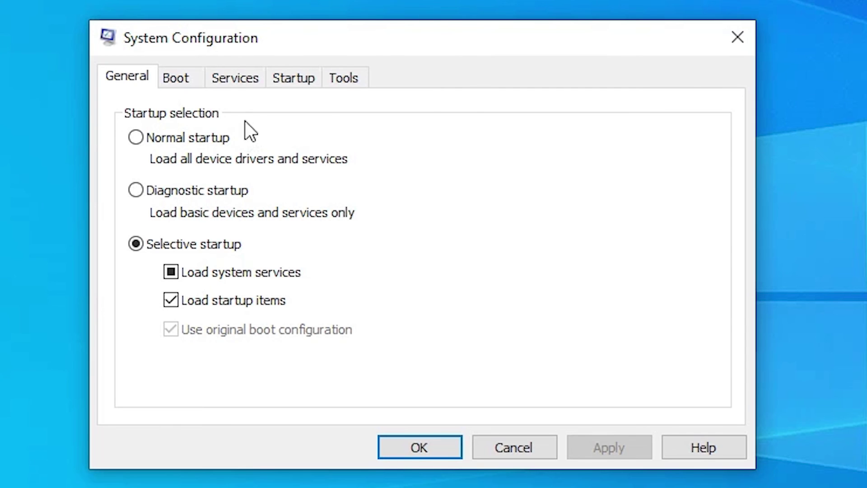
Step: Enable all services in System Configuration, apply the change, and restart the computer
click(234, 76)
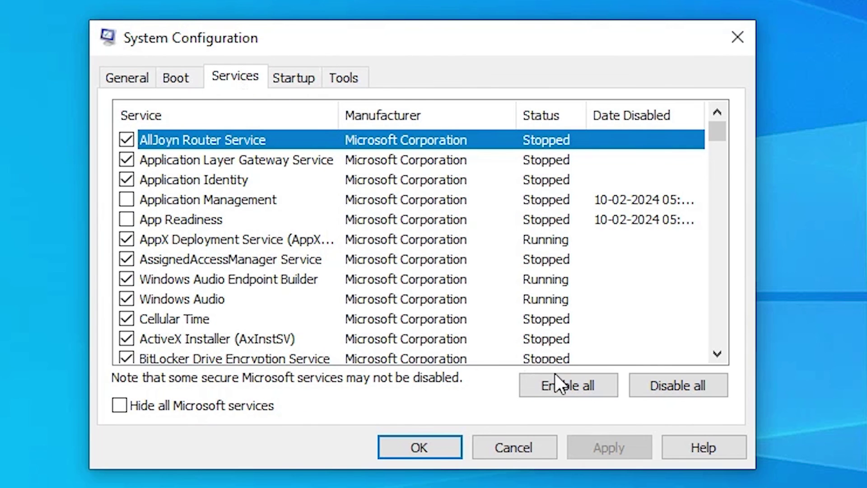
click(595, 387)
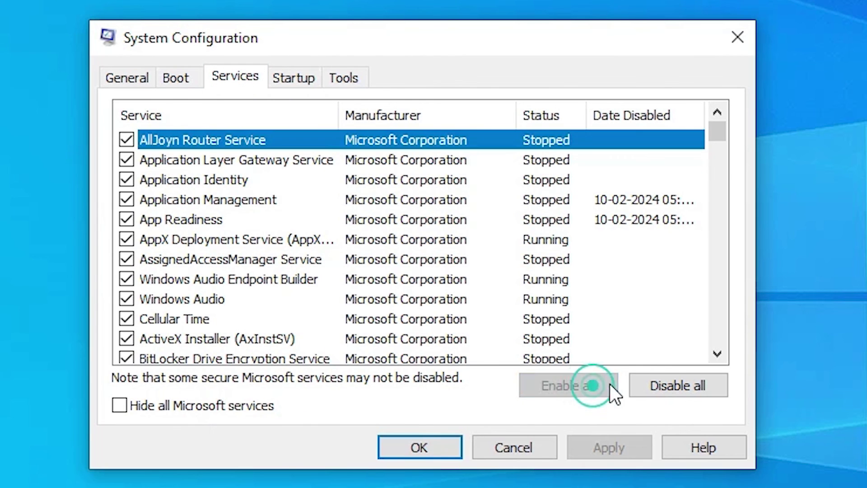
click(625, 444)
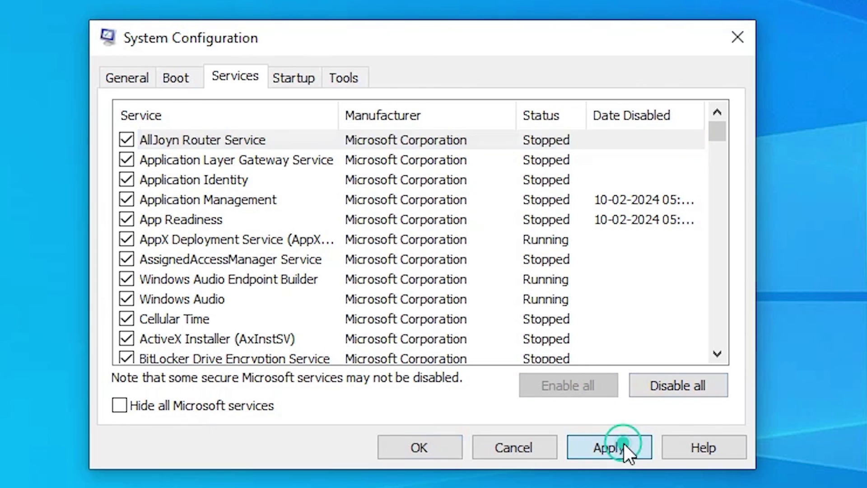
click(429, 445)
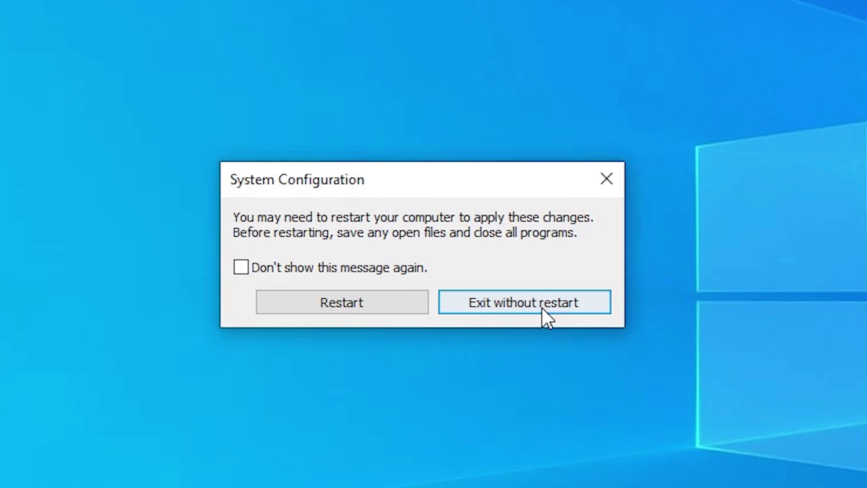
click(356, 303)
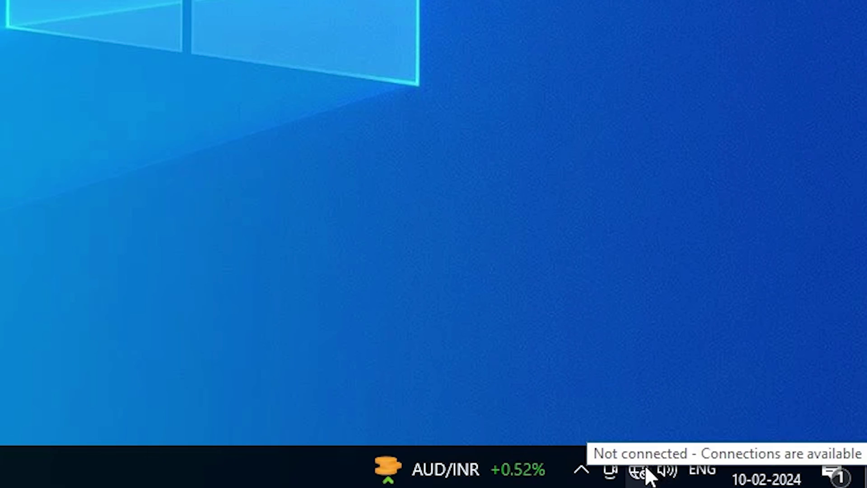
Step: Connect to the secured Xiaomi Wi-Fi network by entering its network security key, and dismiss the network list
click(646, 469)
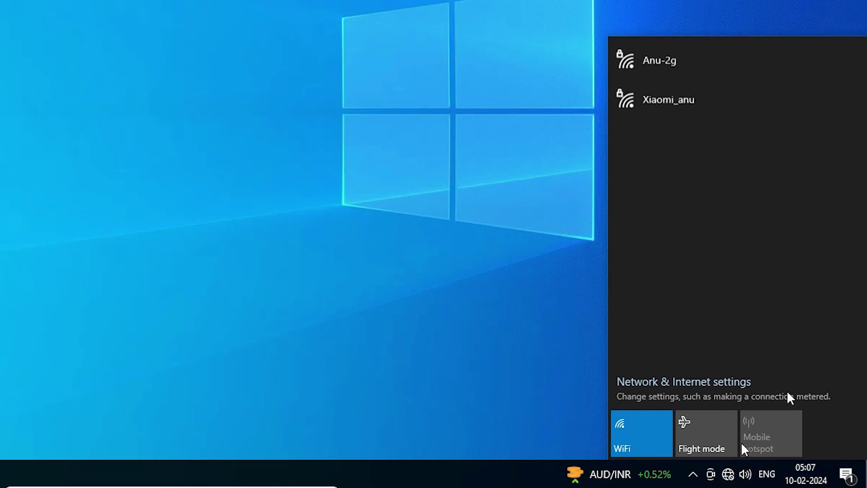
click(692, 96)
click(813, 165)
click(687, 153)
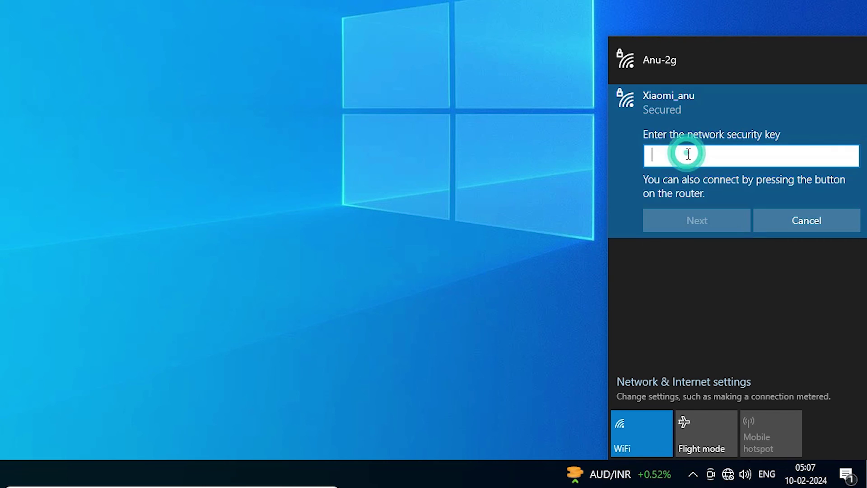
key(ctrl+v)
click(674, 226)
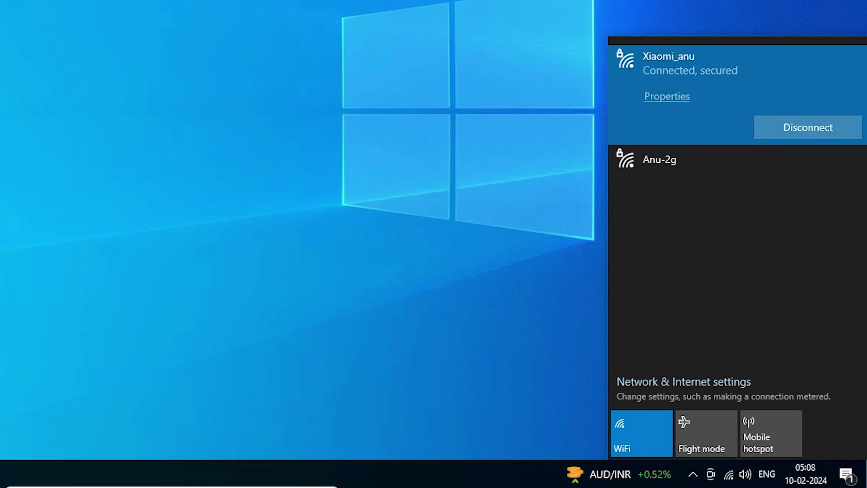
click(280, 49)
Step: Open Chrome and load google.co.uk to test the internet connection
click(277, 479)
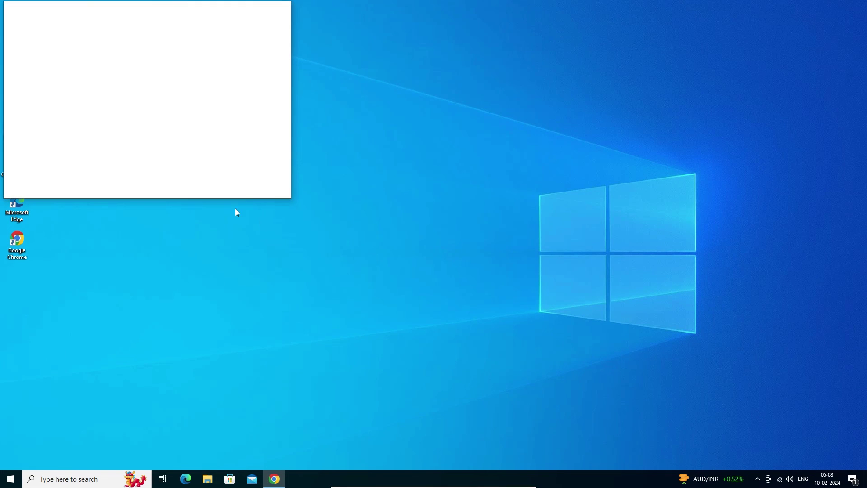
click(219, 28)
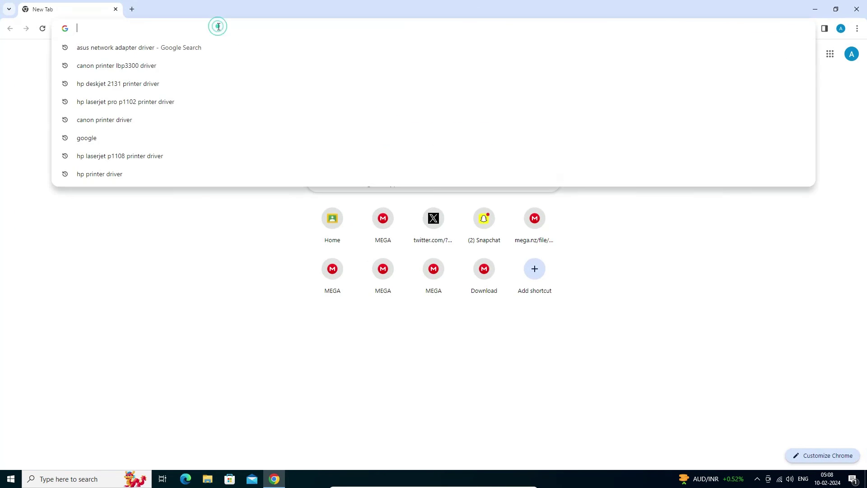
text(google.co.uk)
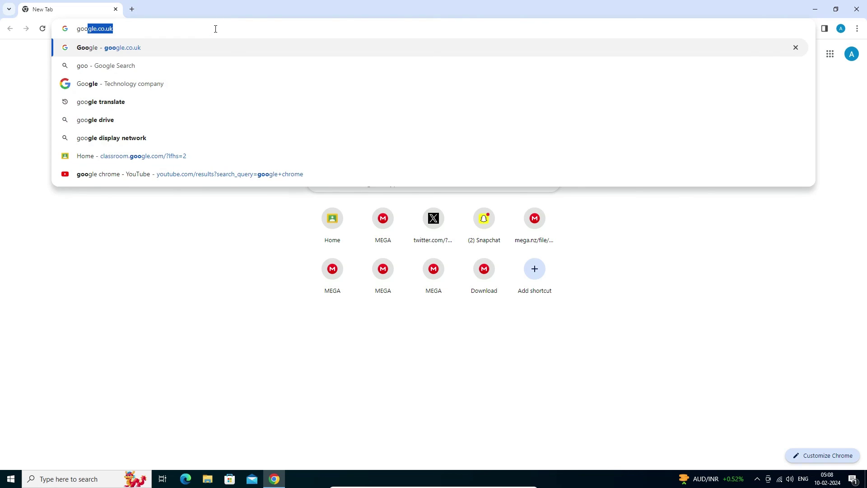
key(Return)
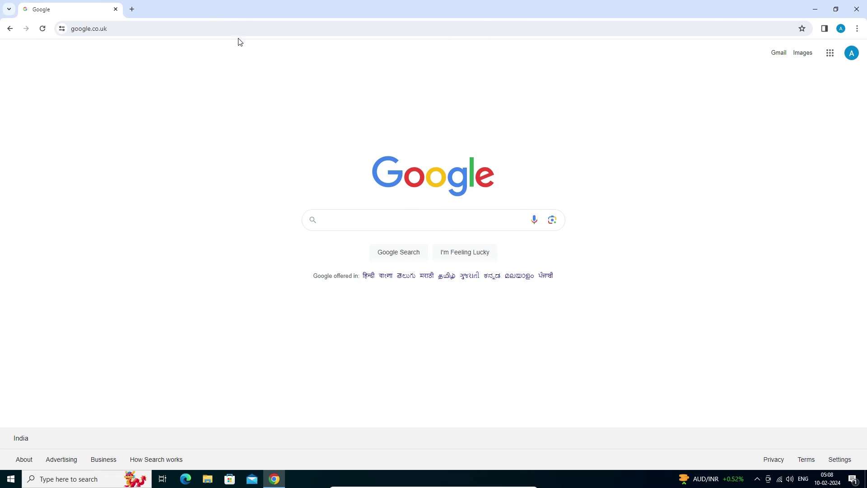